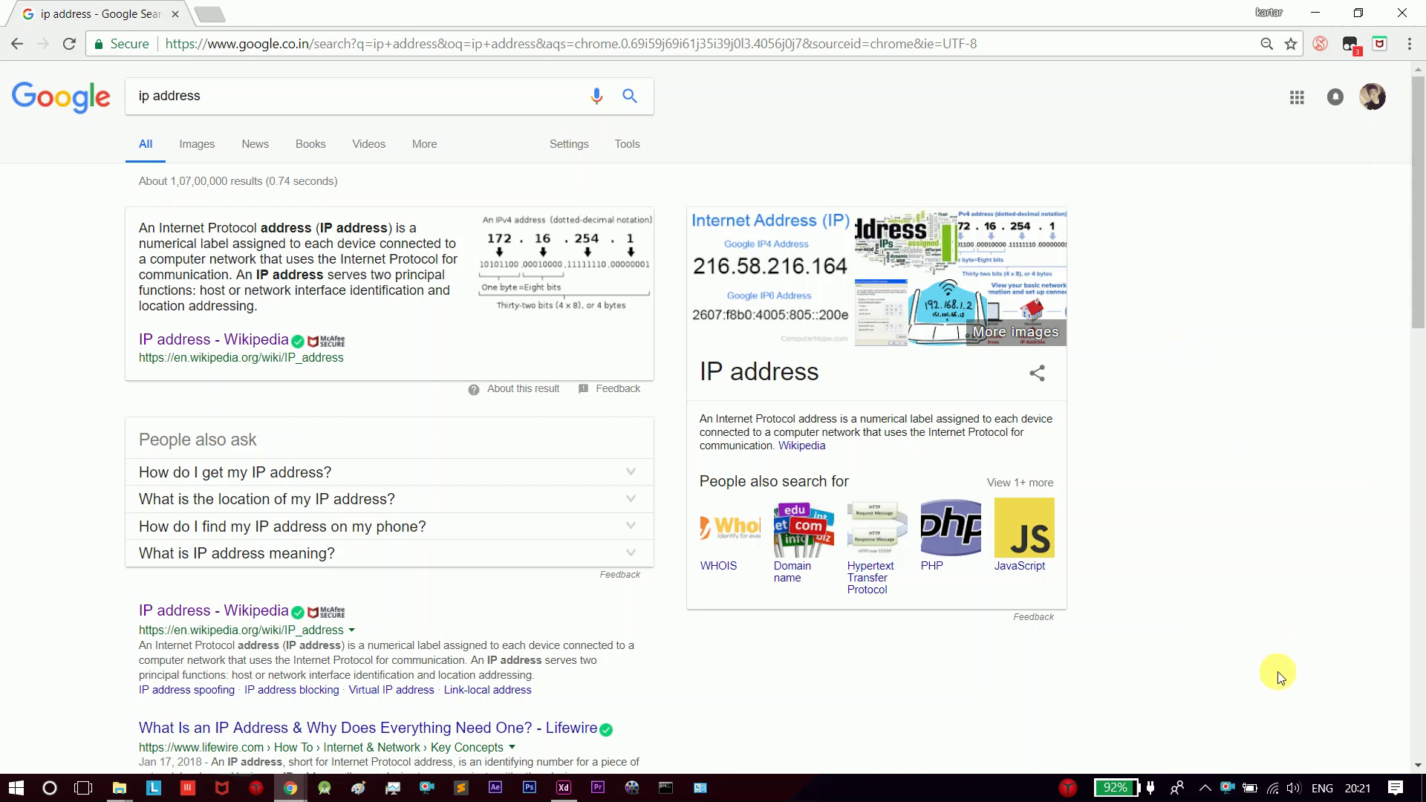
Step: Open the network adapter list from the Network and Sharing Center in Control Panel
left_click(1273, 789)
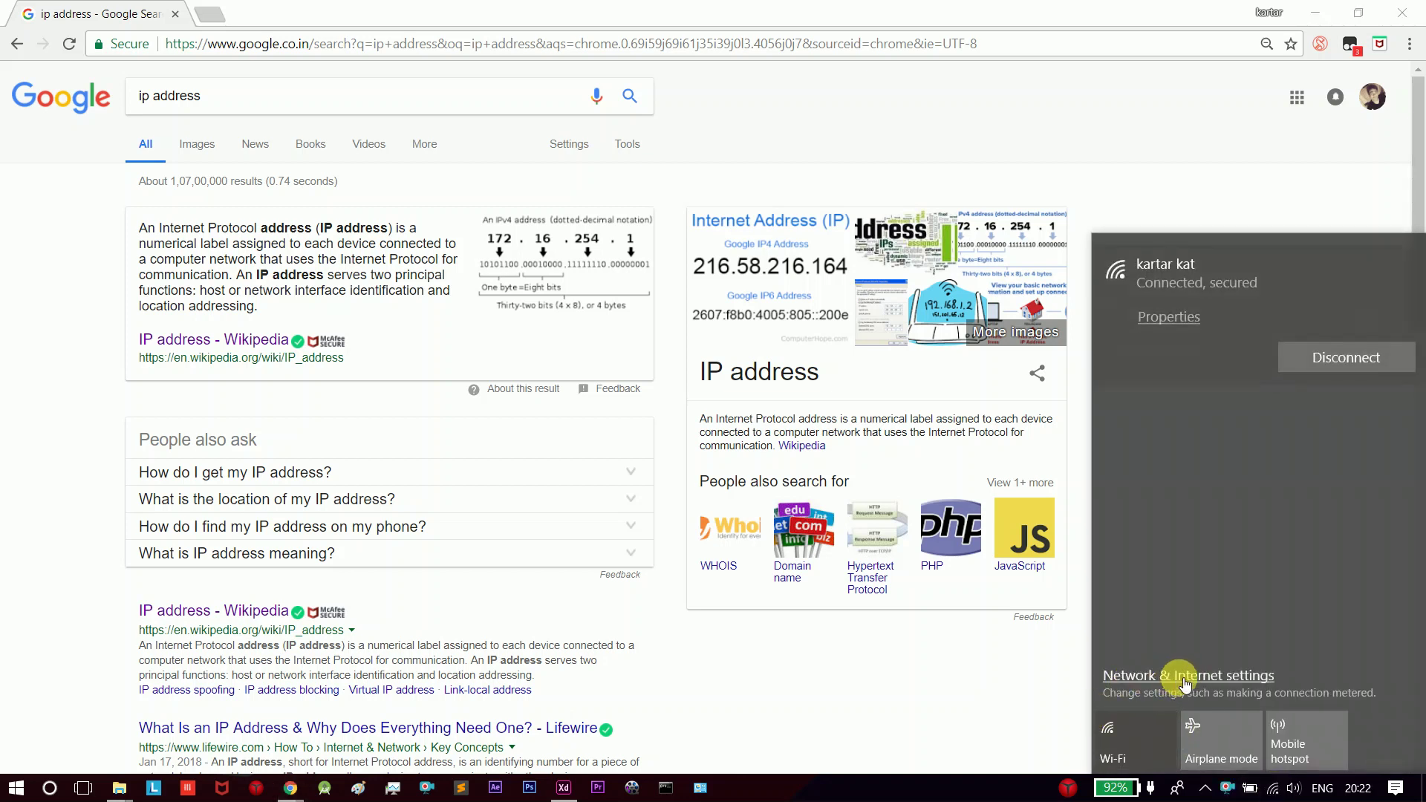
left_click(1019, 705)
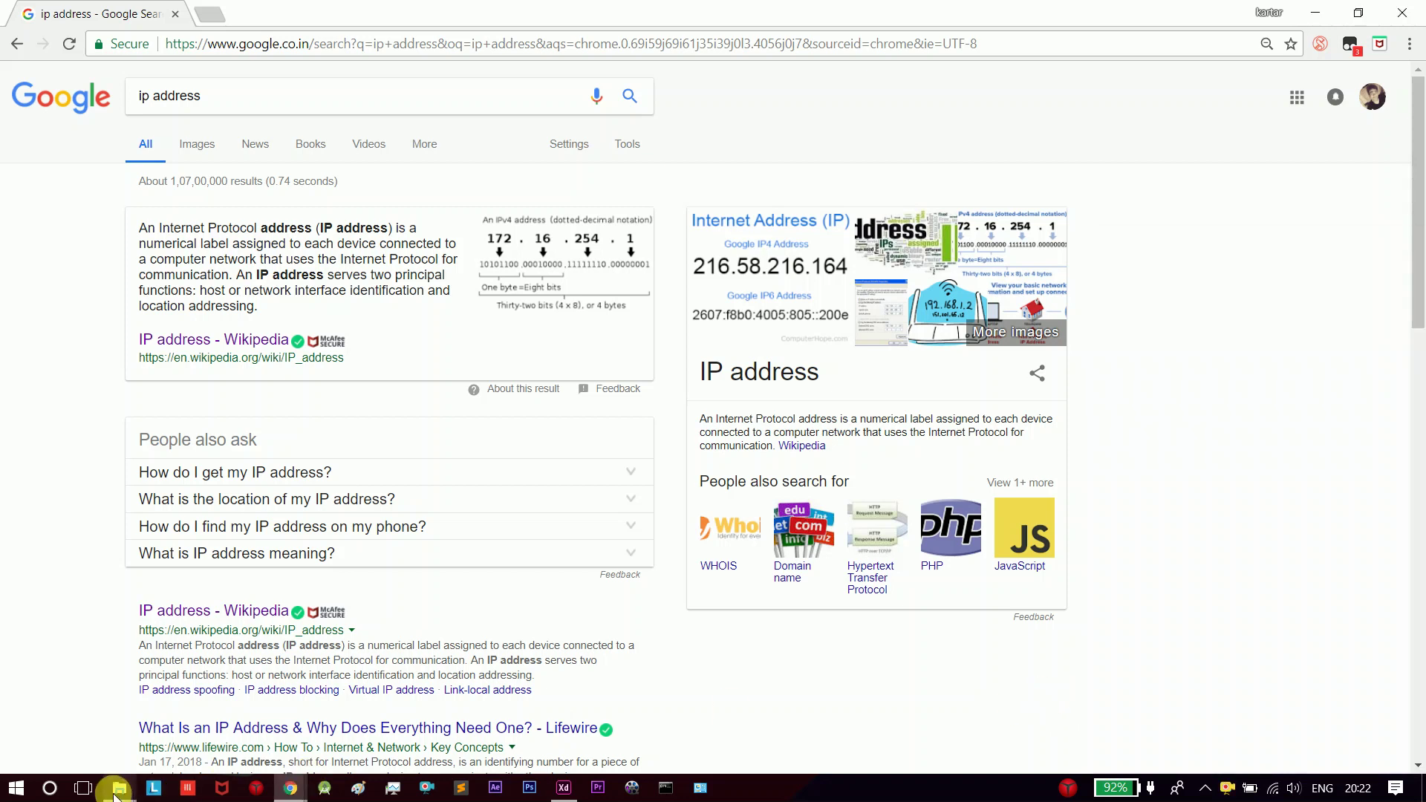
left_click(692, 789)
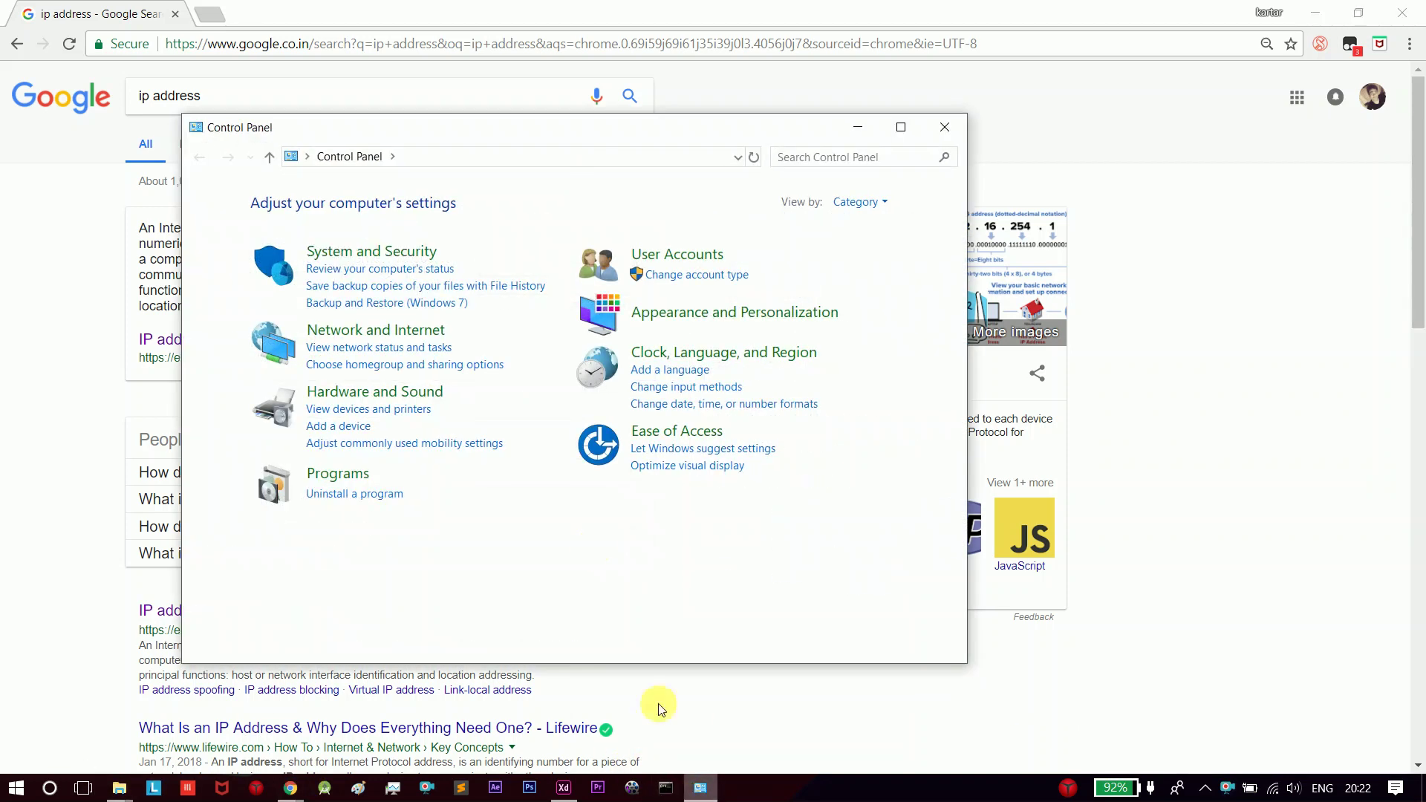
left_click(375, 331)
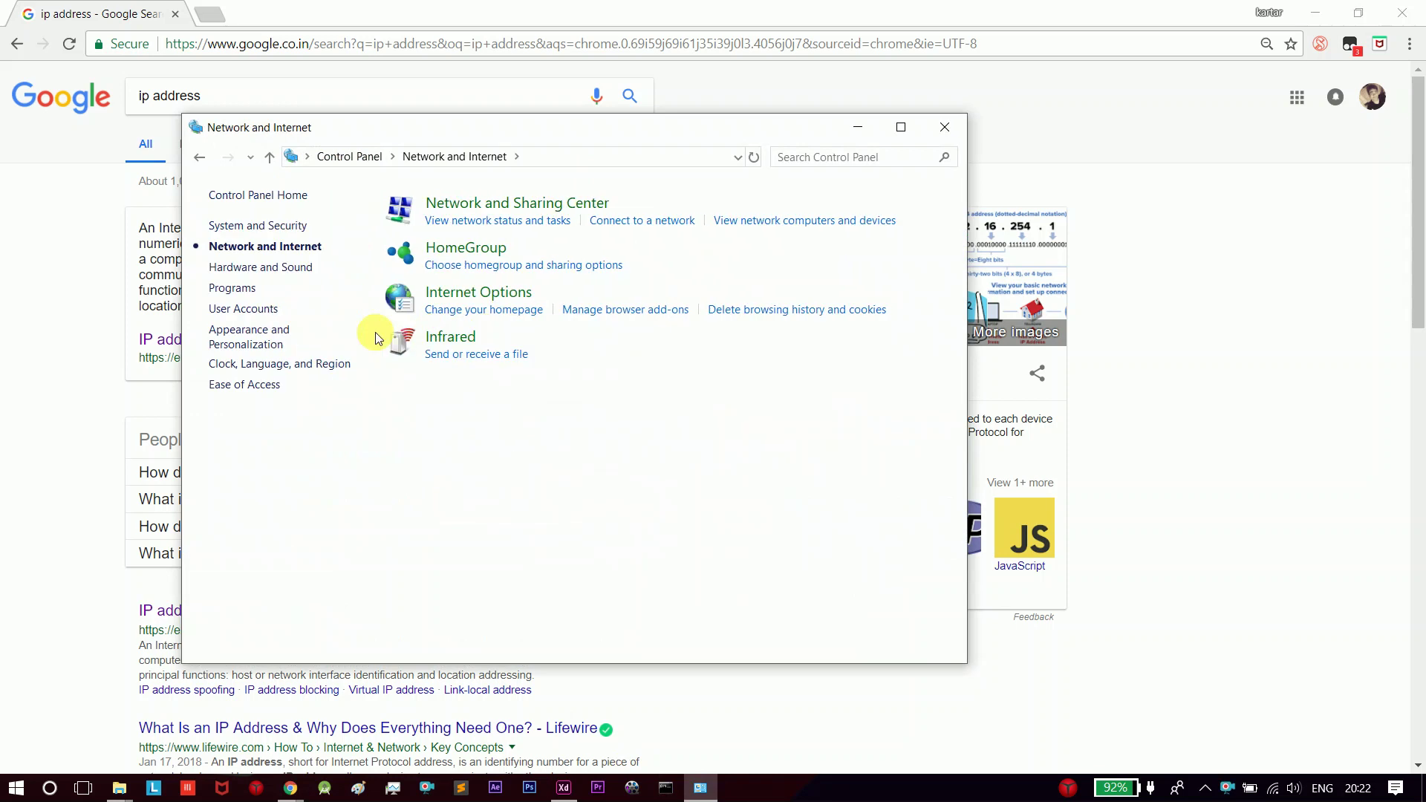
left_click(460, 222)
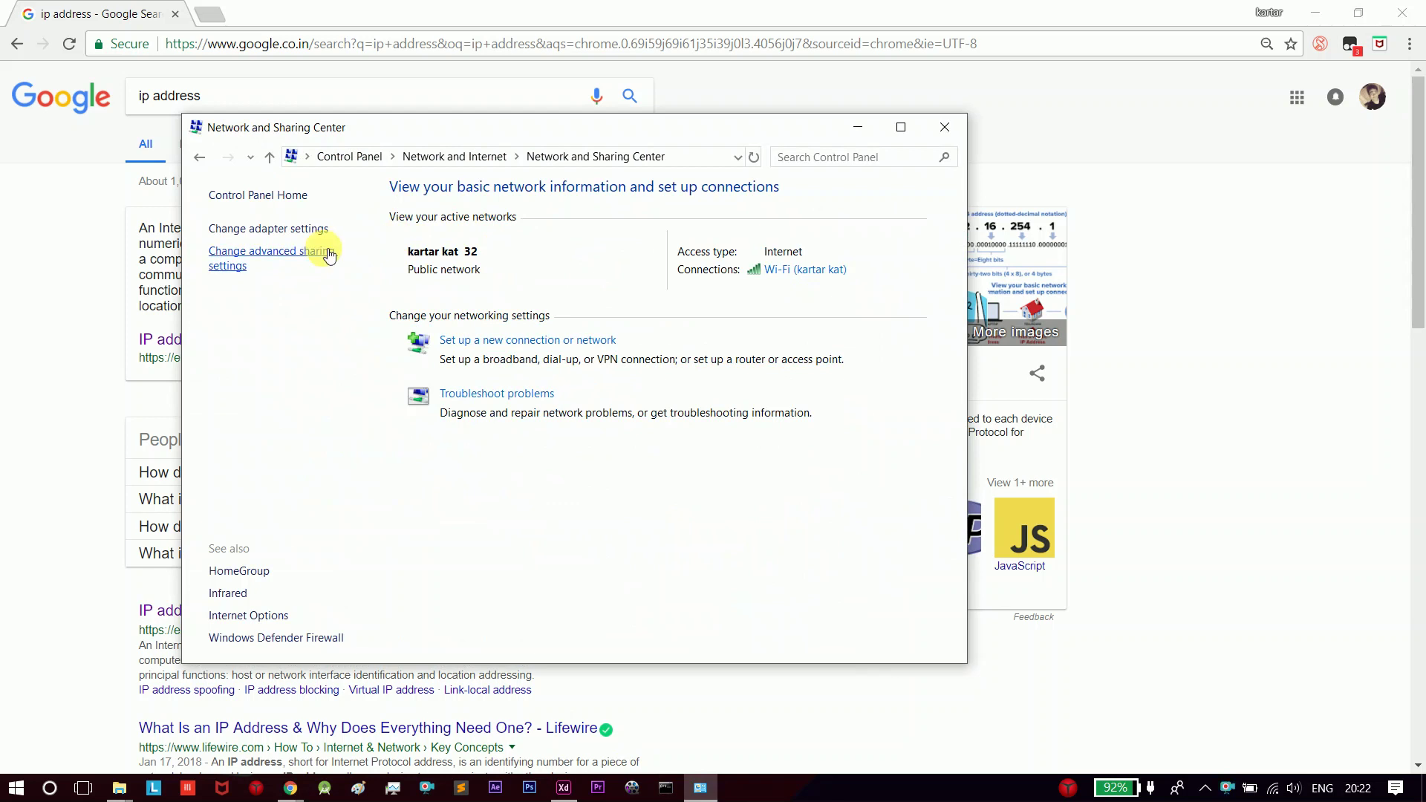
left_click(282, 230)
Step: Open the properties of the Wi-Fi adapter
left_click(815, 252)
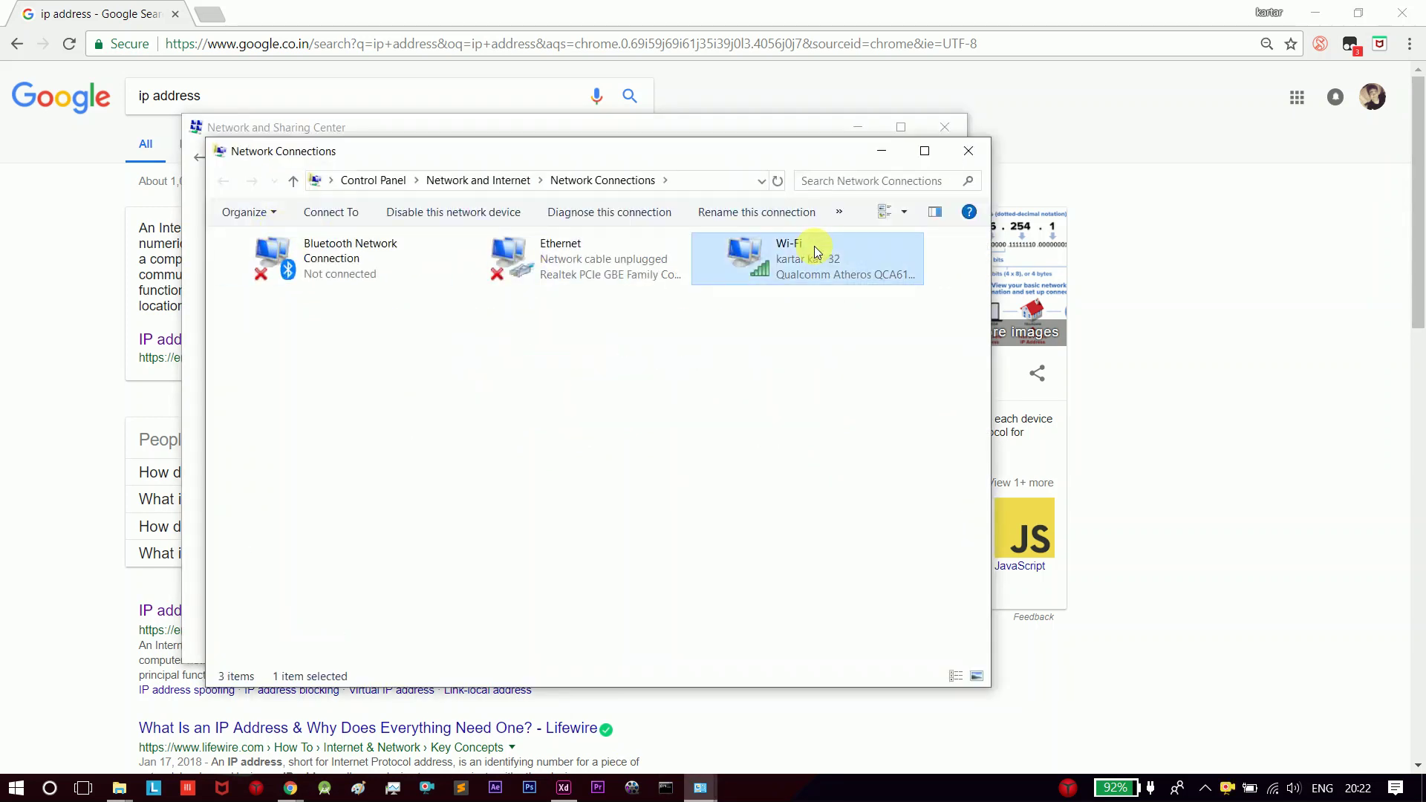
right_click(814, 251)
left_click(810, 371)
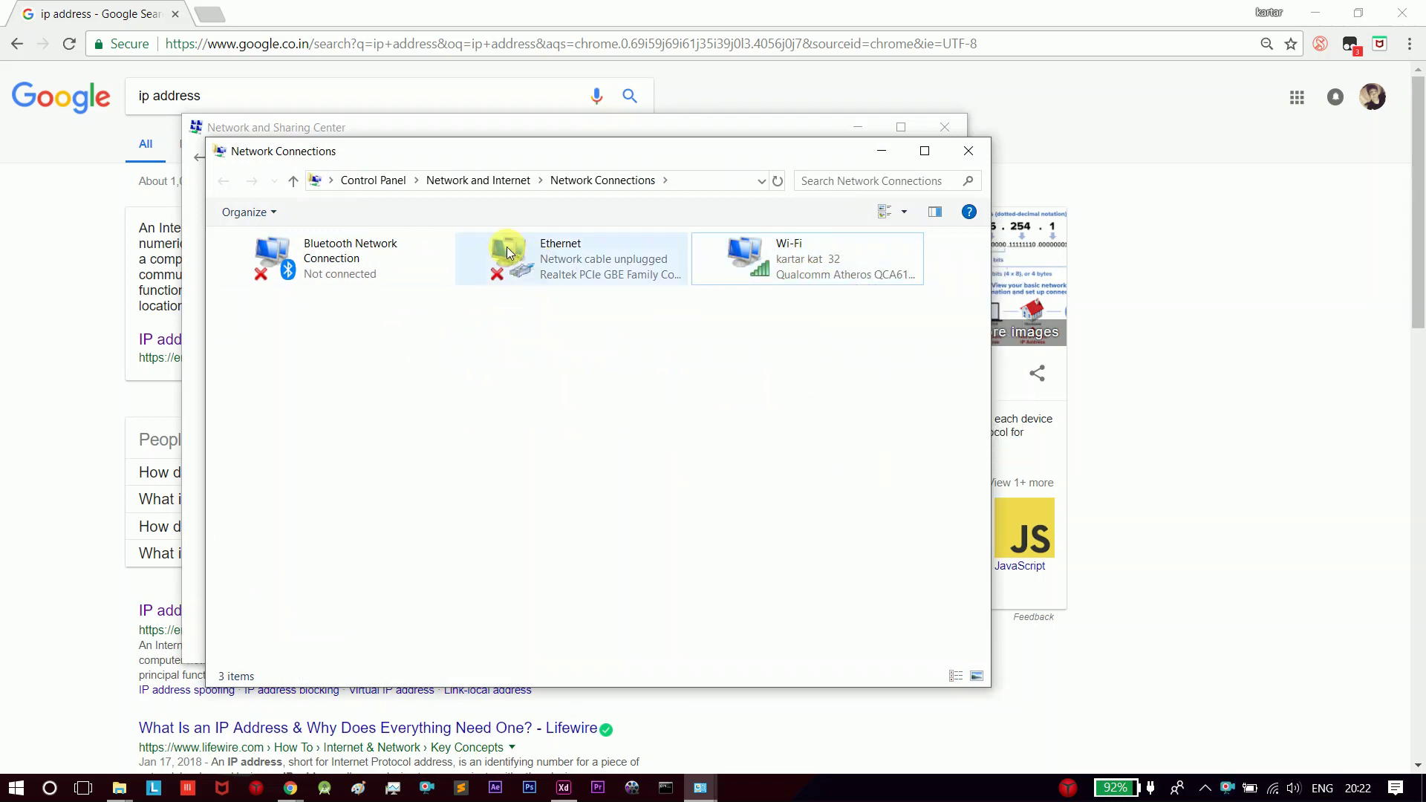
right_click(834, 275)
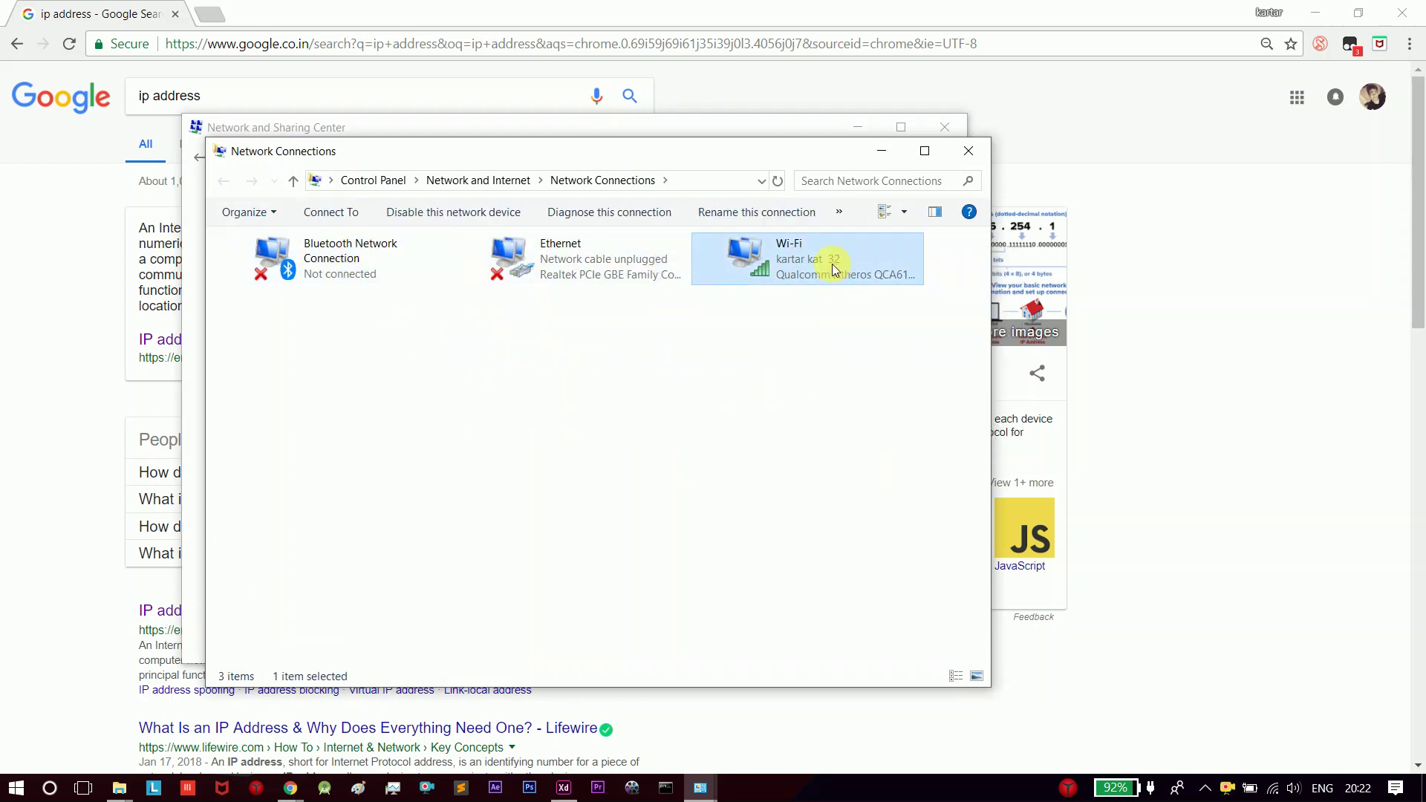
left_click(894, 472)
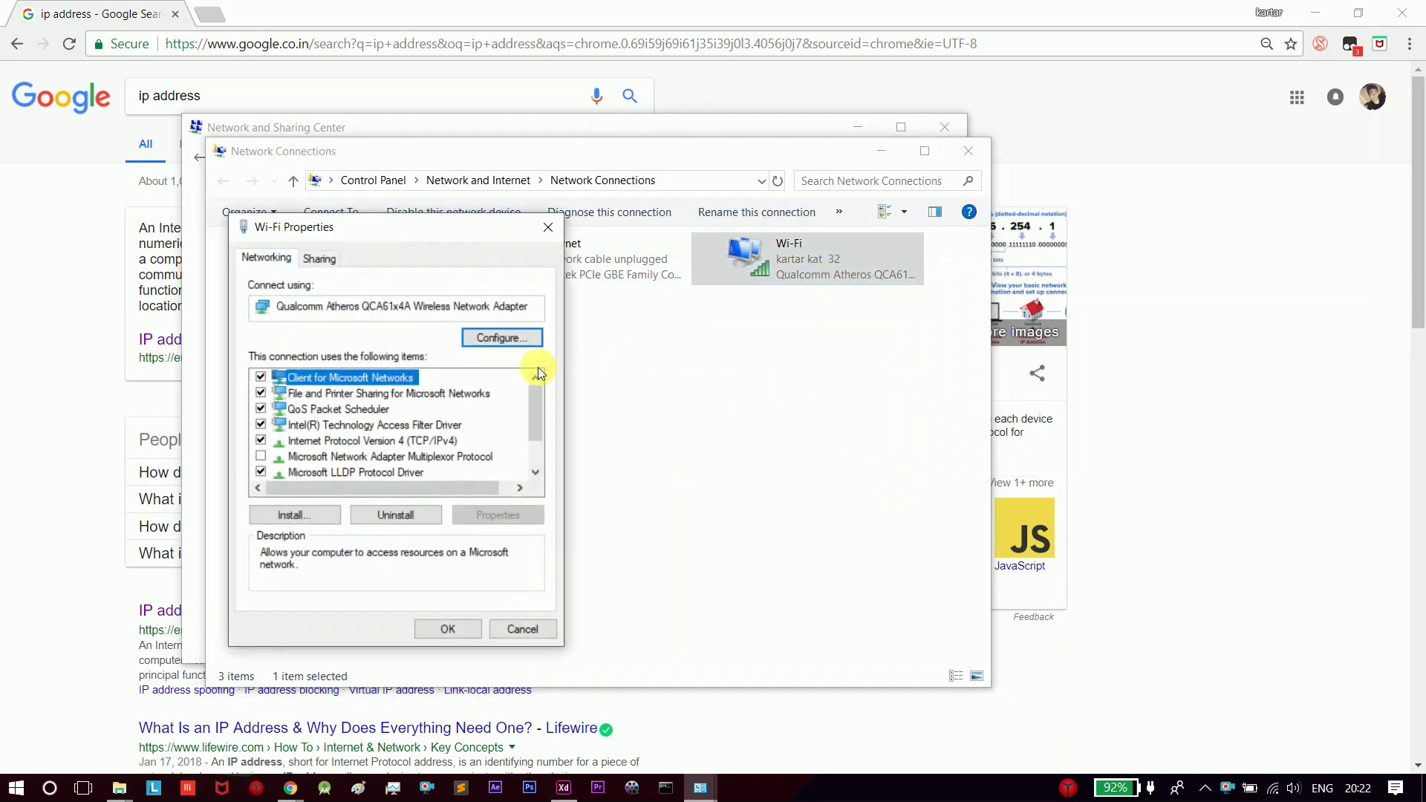
Step: Open the Internet Protocol Version 4 (TCP/IPv4) properties from the Wi-Fi connection's item list
left_click_drag(468, 218, 688, 217)
scroll(577, 405, "down", 2)
scroll(587, 429, "up", 2)
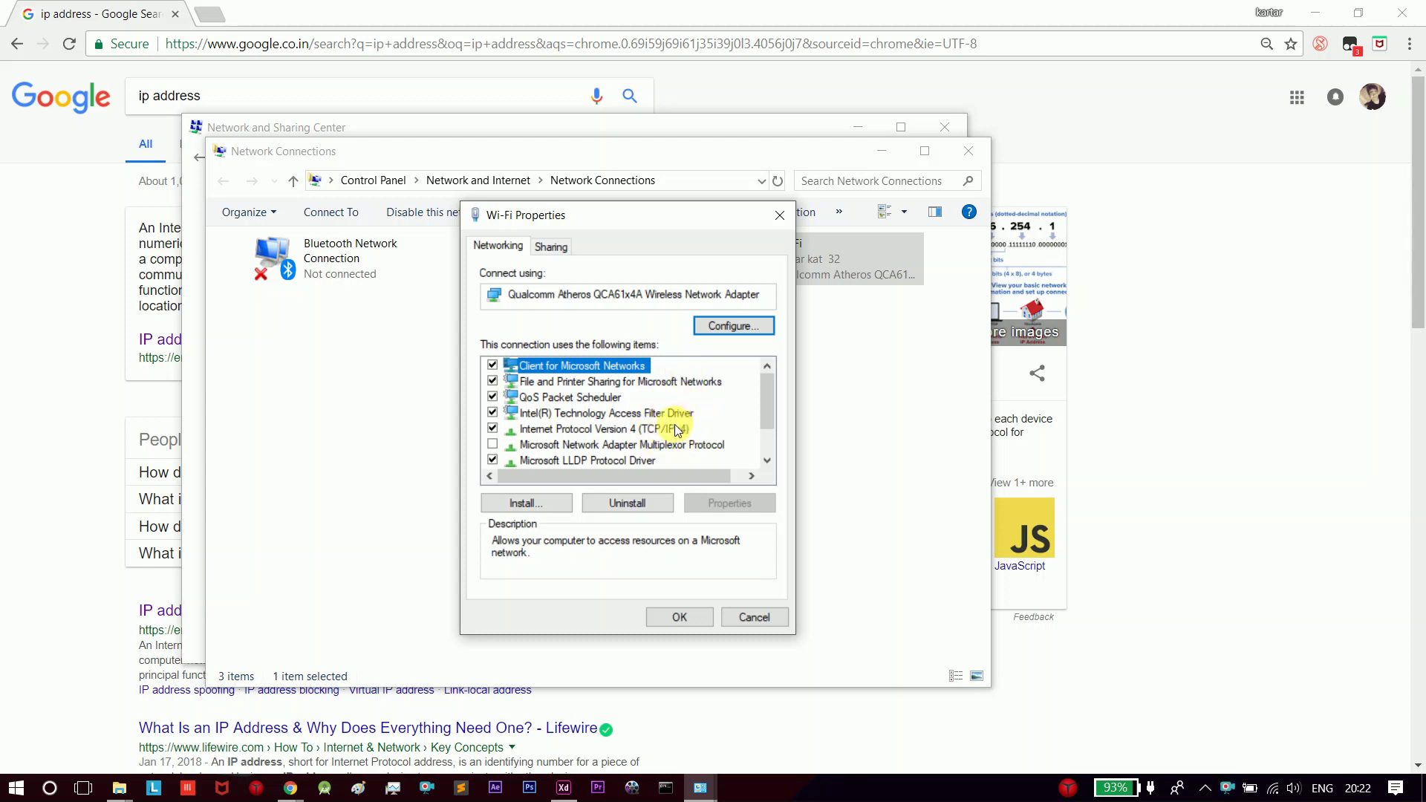
double_click(666, 430)
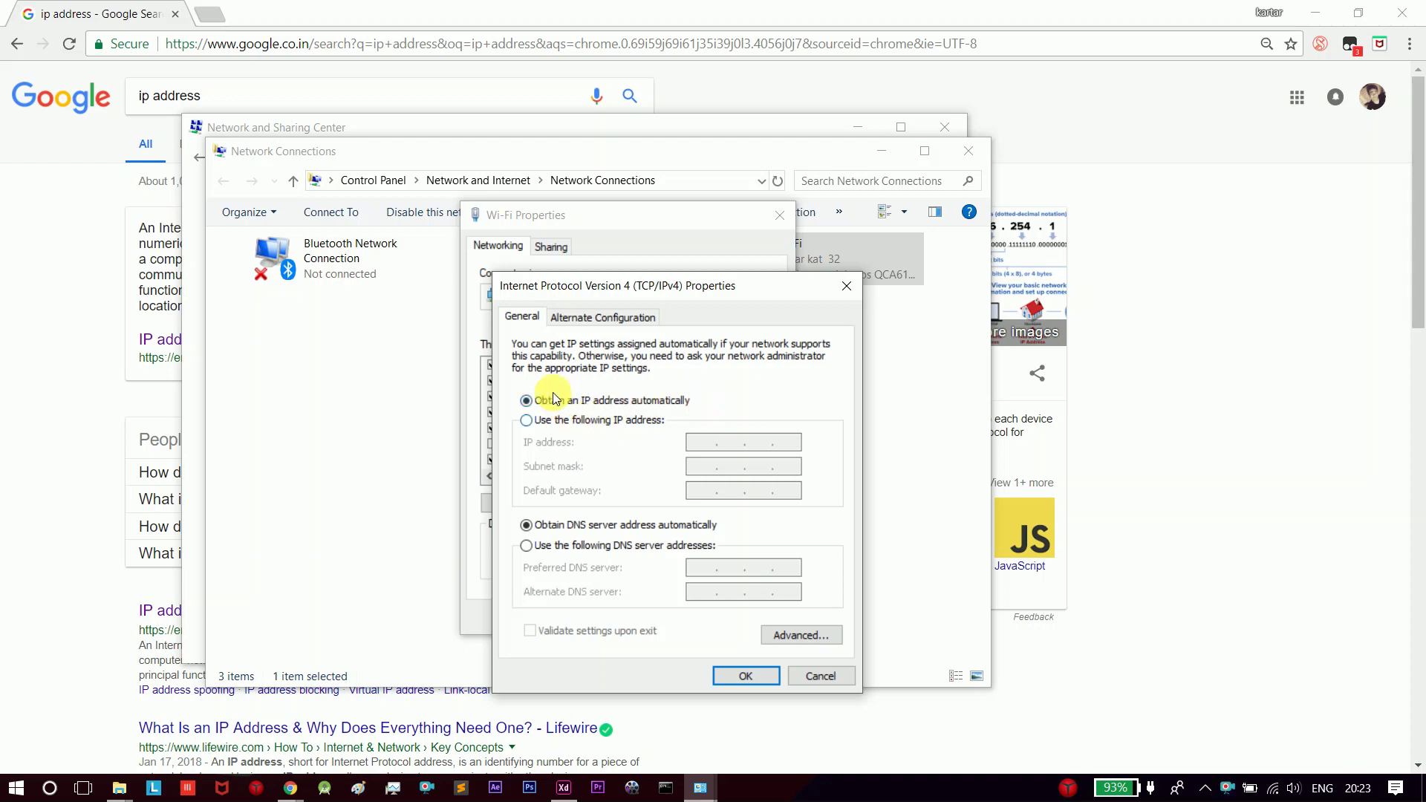
Step: Try the manual IP address option with its address and subnet mask fields, and switch back to obtaining an IP address automatically
left_click(547, 424)
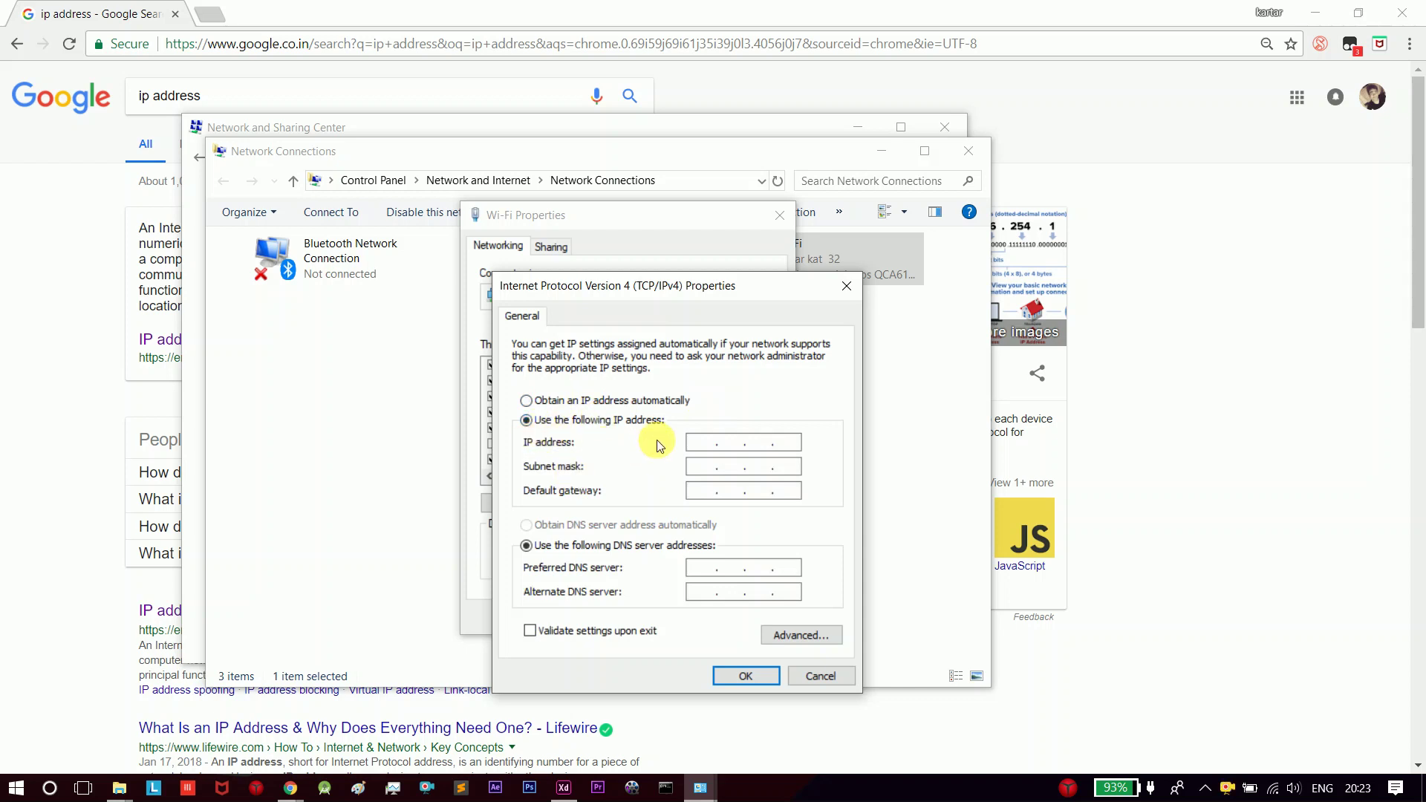
left_click(759, 466)
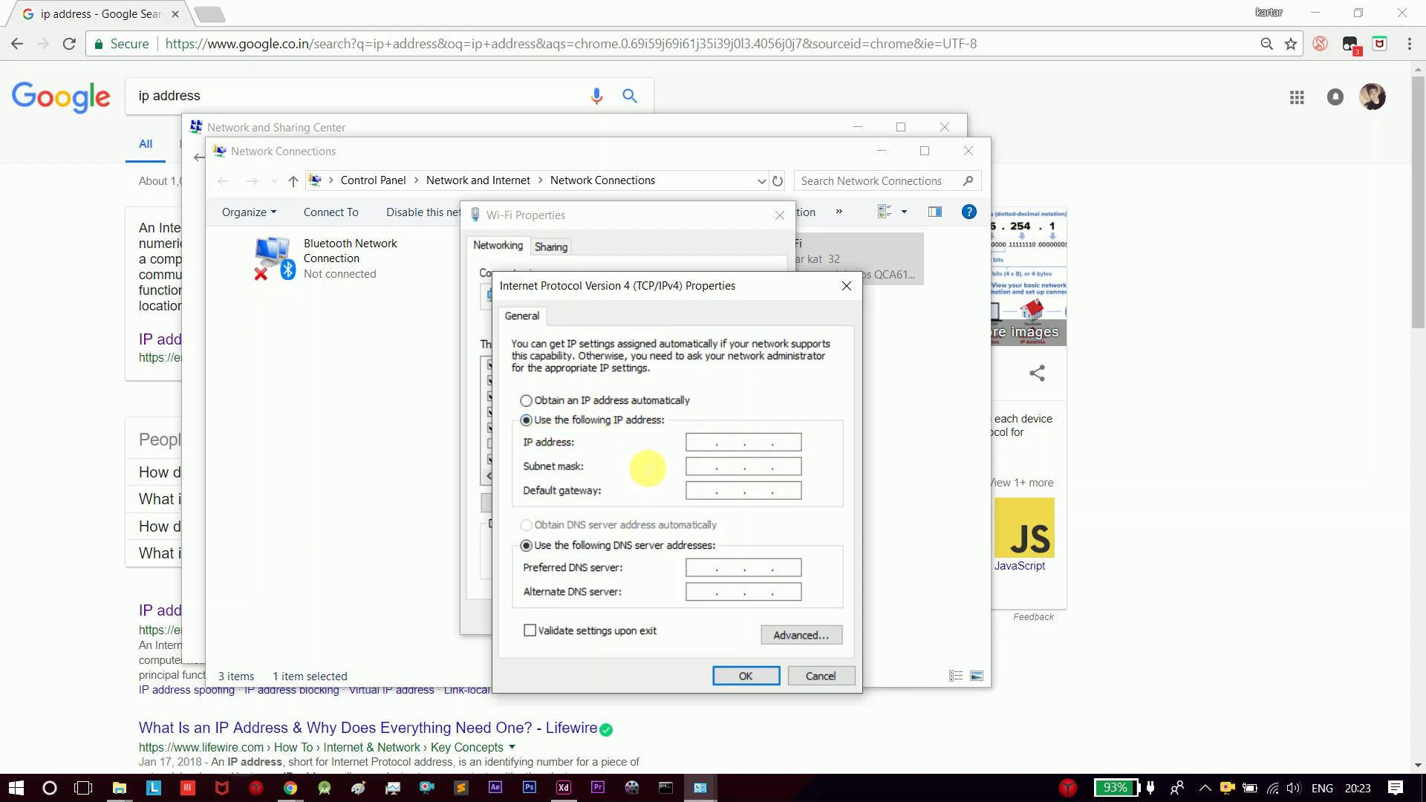
left_click(702, 442)
left_click(701, 467)
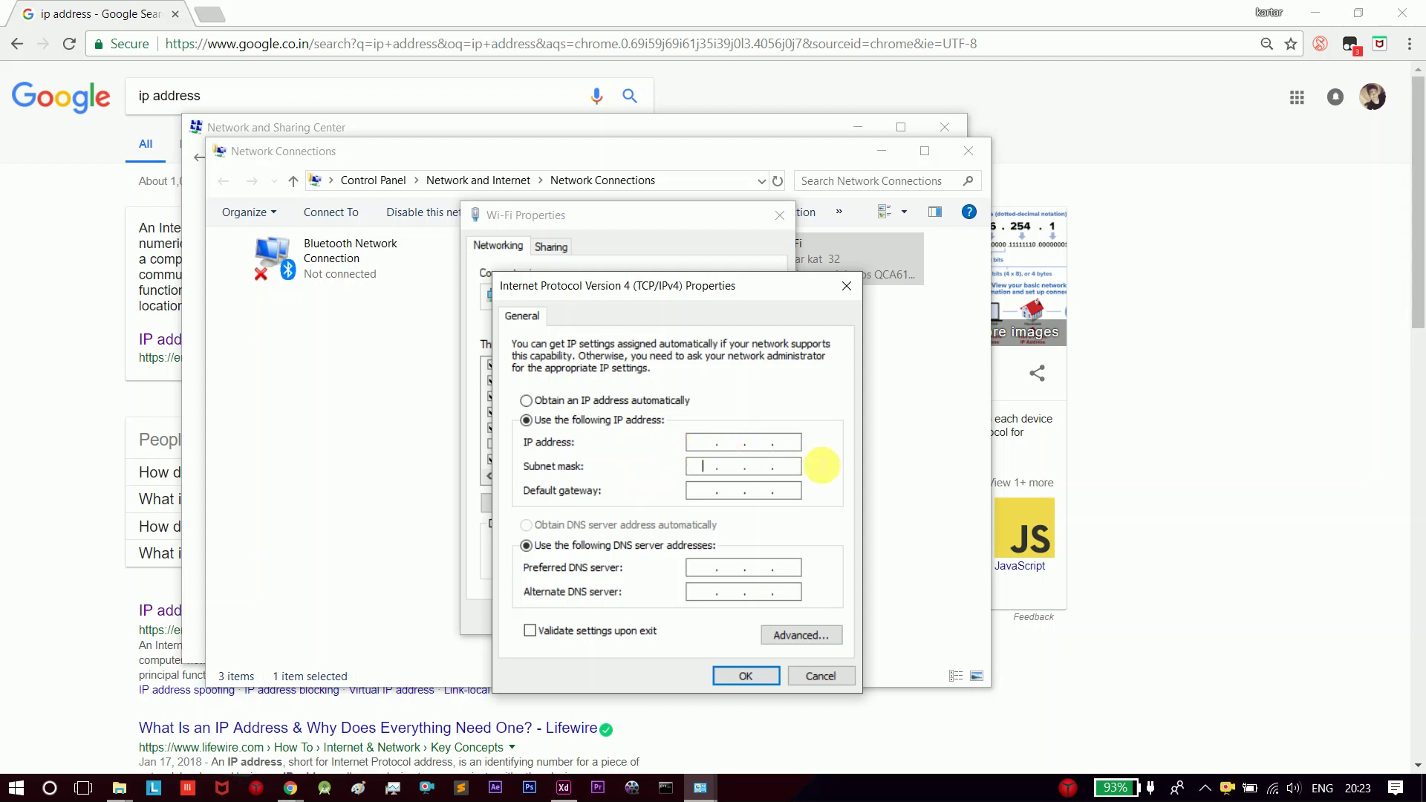
left_click(604, 402)
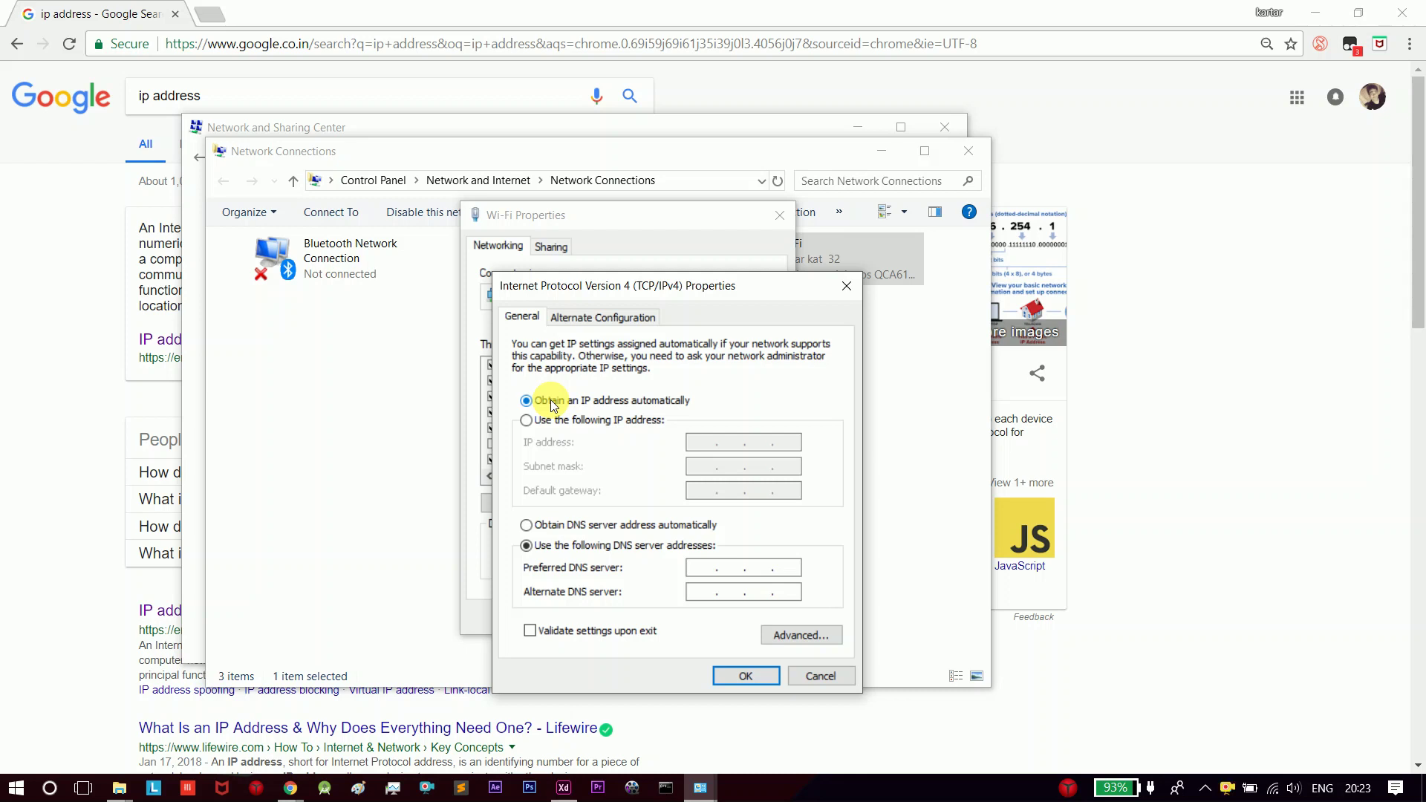
Step: Run ipconfig in Command Prompt and examine the Wi-Fi adapter's IP addresses, subnet mask and default gateway
left_click(668, 790)
type("ipconfig")
key("Return")
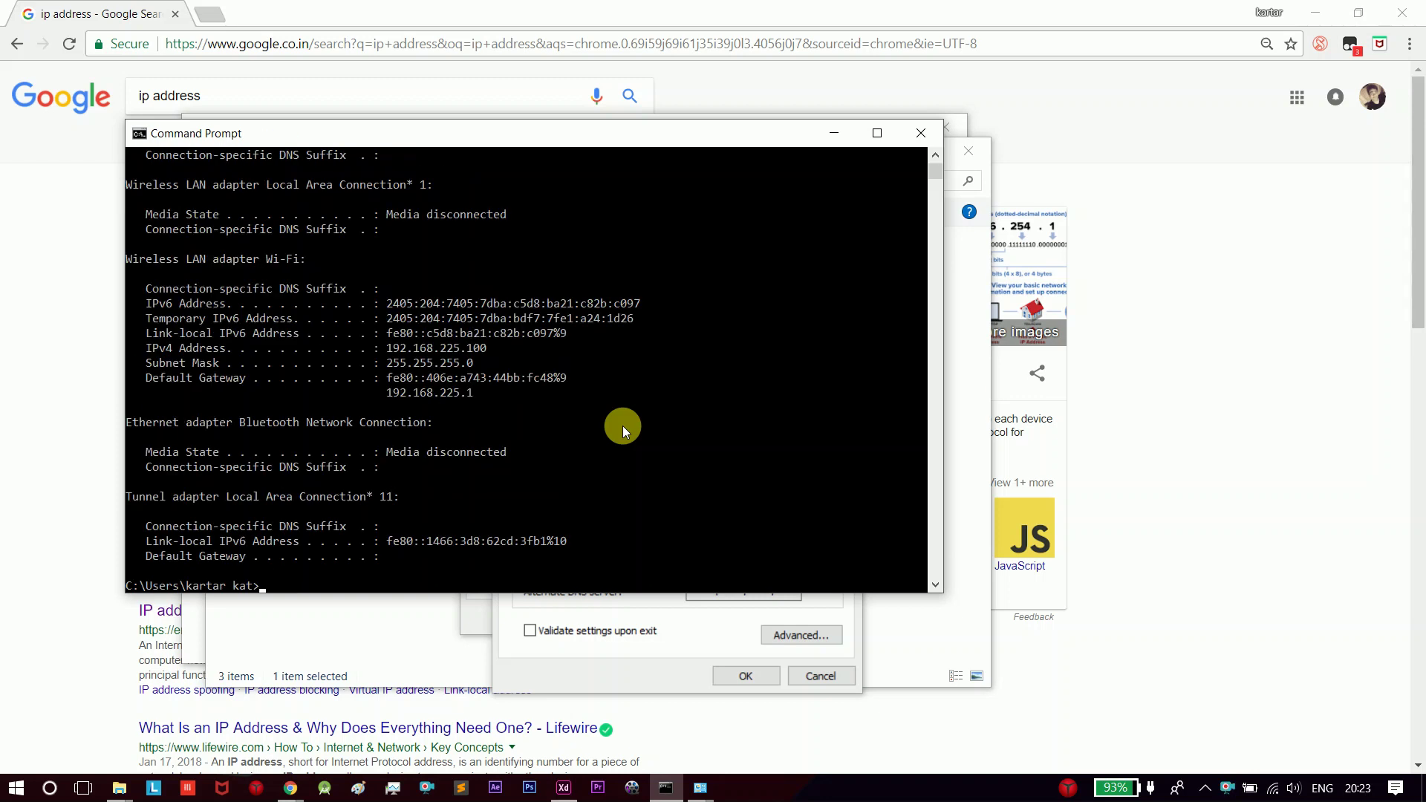
scroll(315, 367, "up", 2)
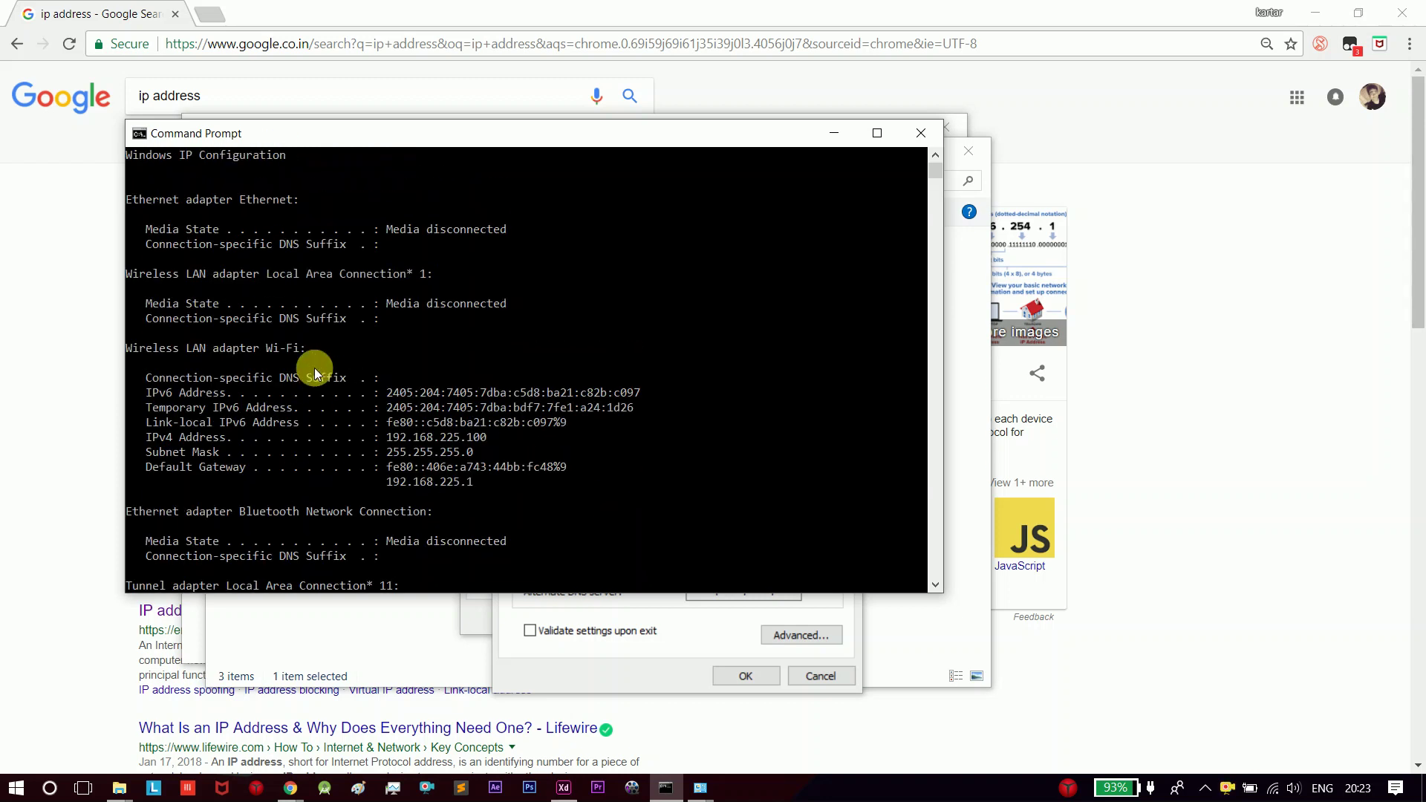
scroll(282, 353, "up", 2)
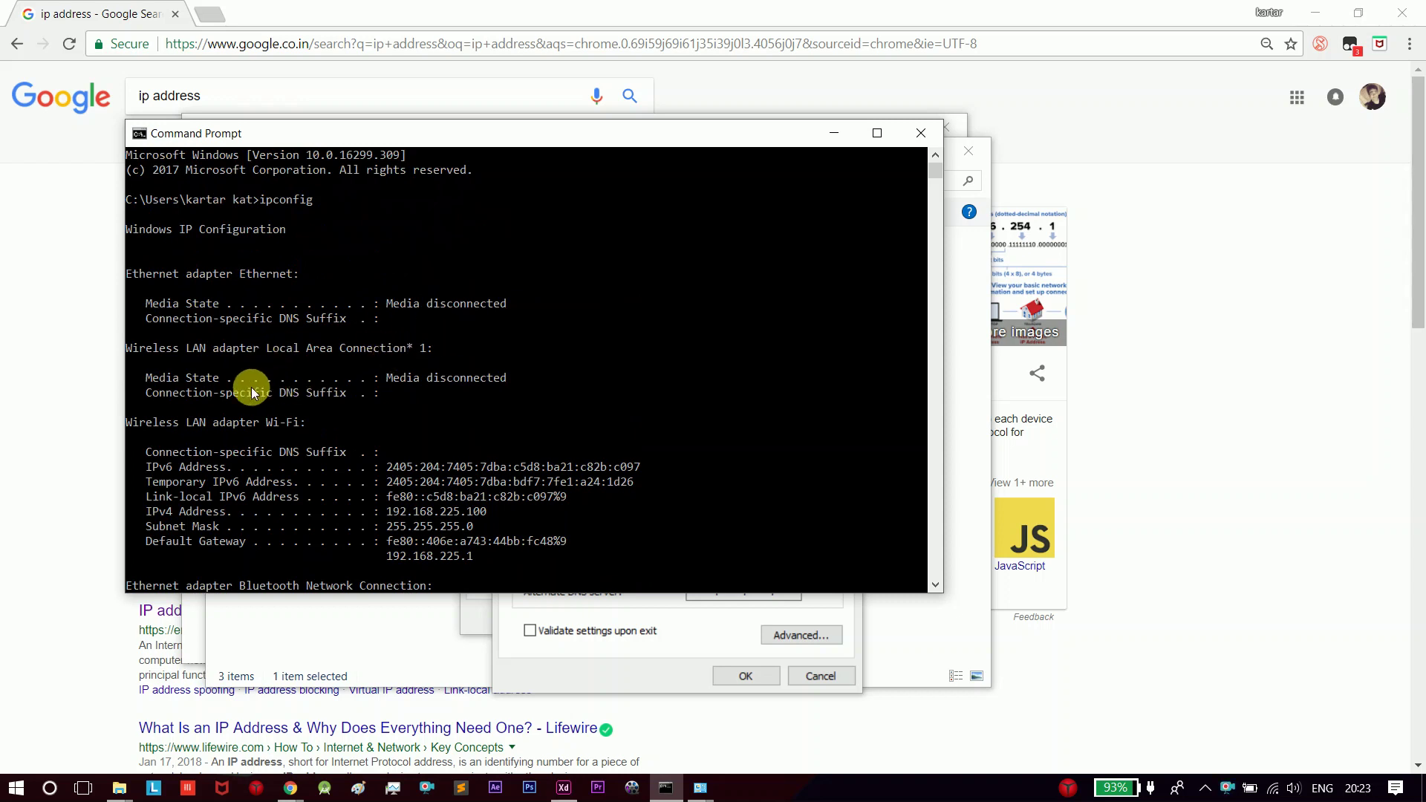
scroll(251, 387, "down", 3)
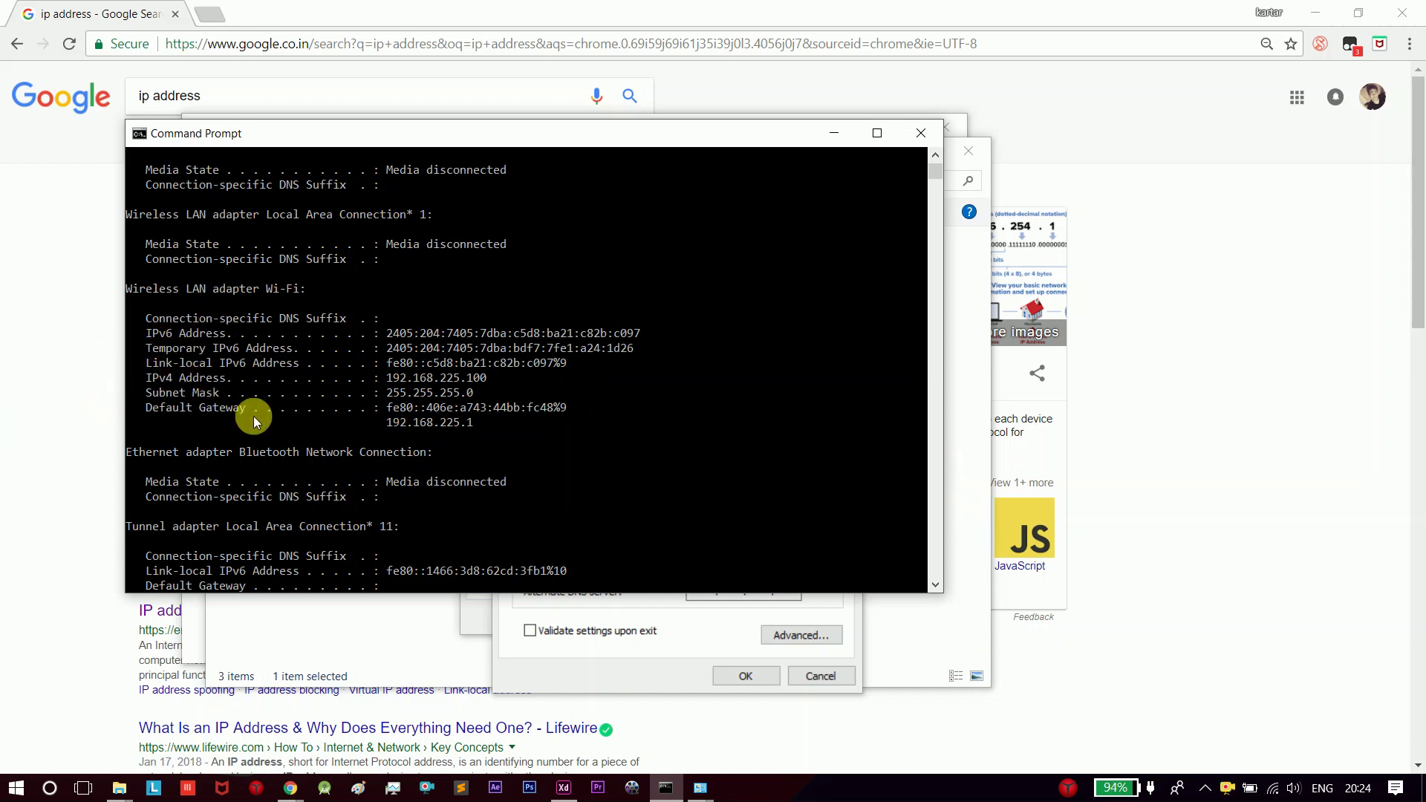
scroll(253, 421, "down", 4)
scroll(253, 421, "up", 4)
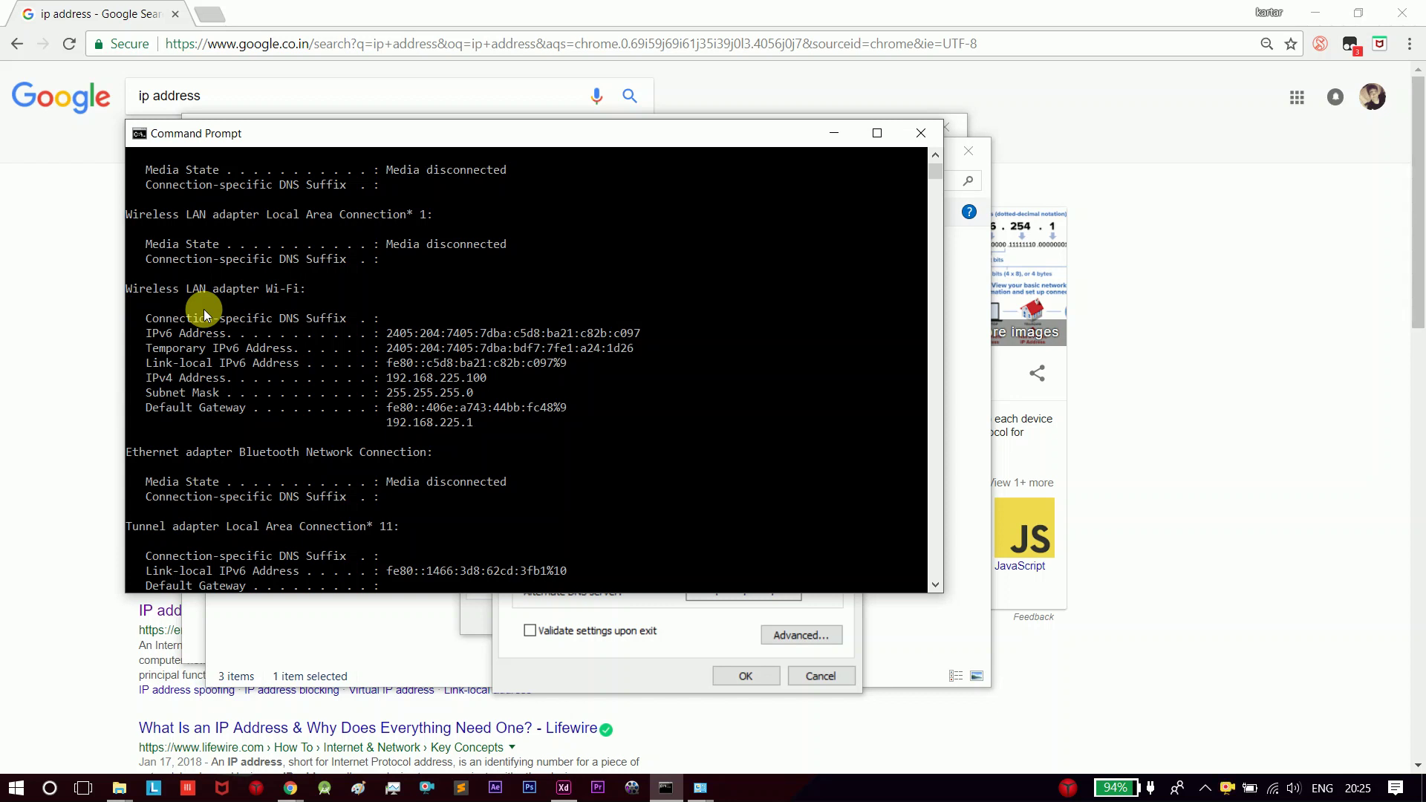
Step: Switch to Chrome and search Google for "mac address full form" in a new tab
left_click(1140, 334)
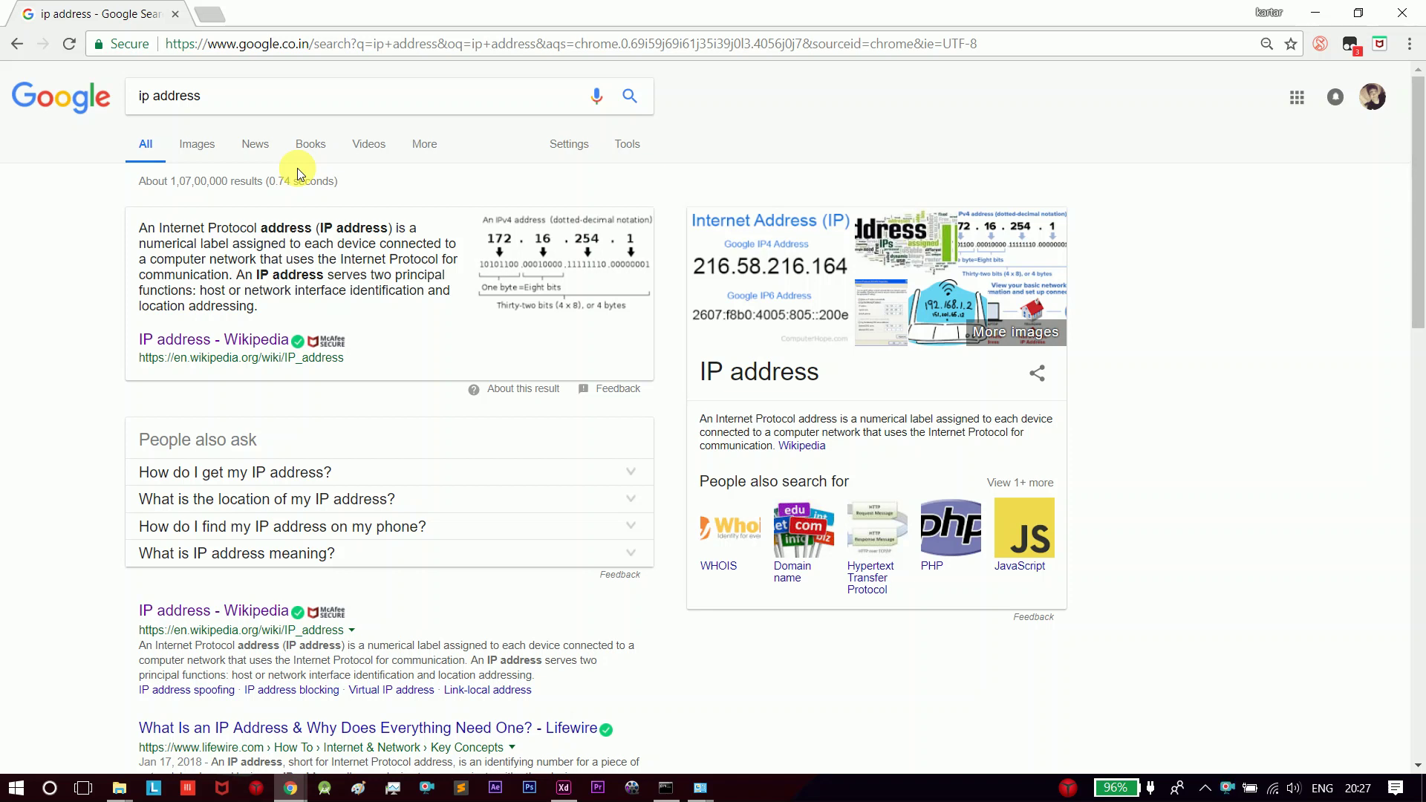
left_click(210, 15)
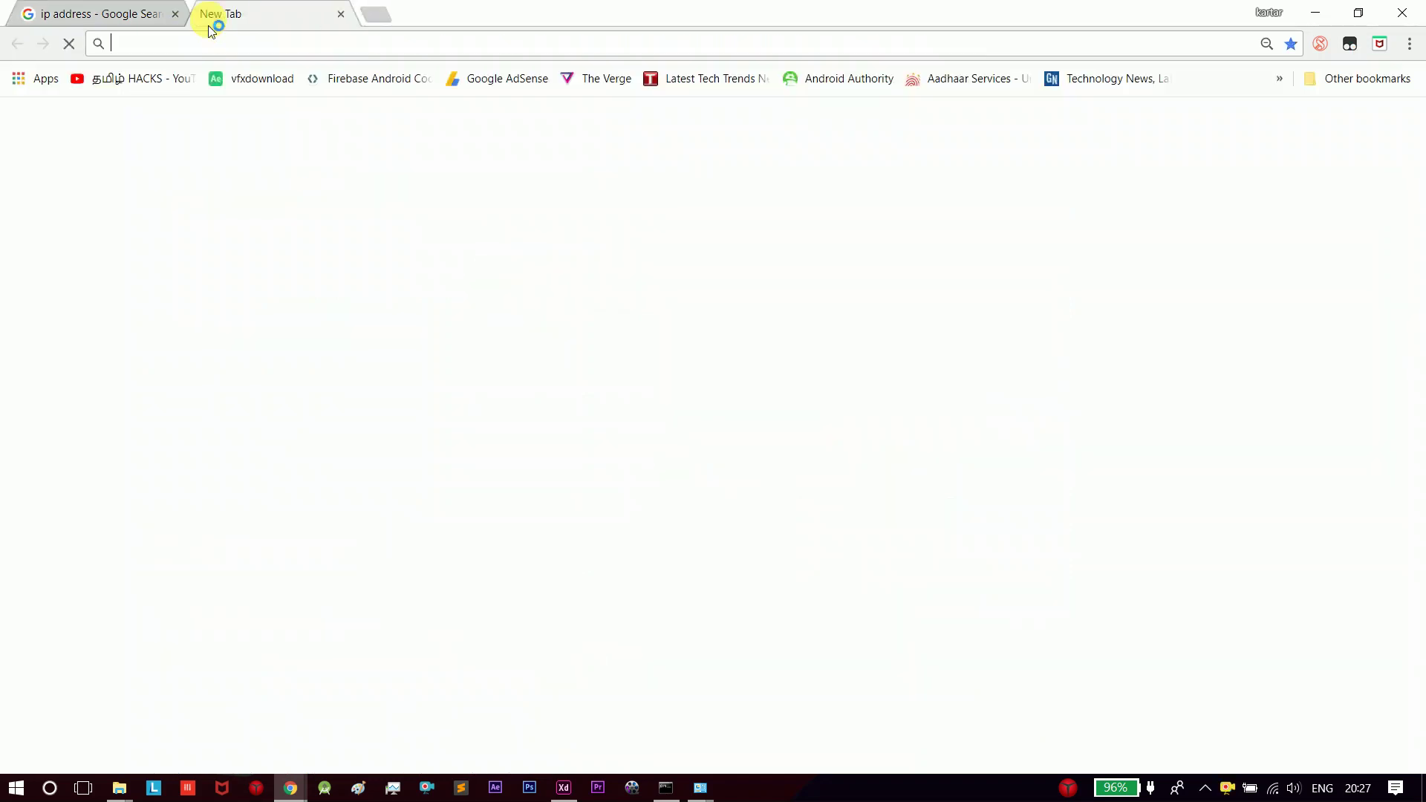
type("mac a")
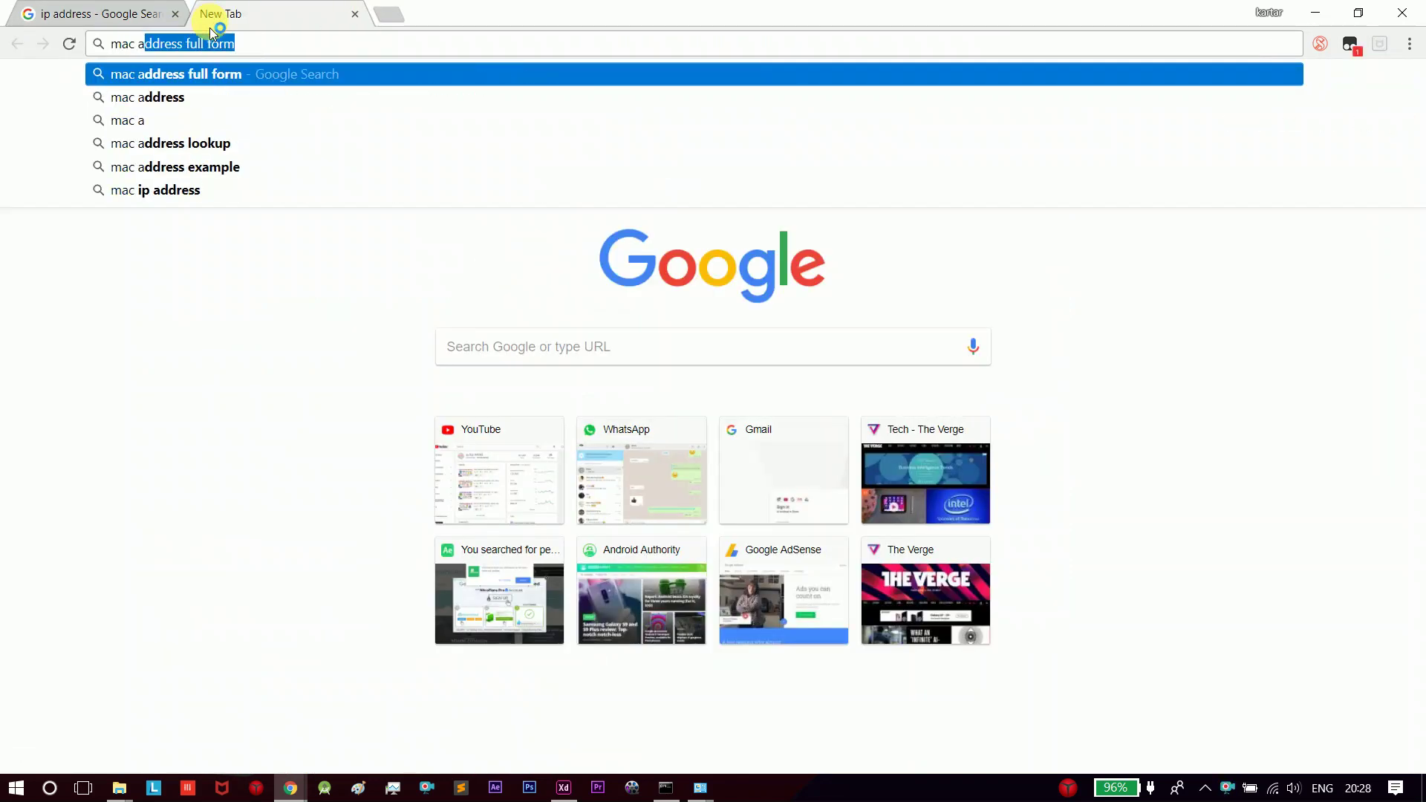
type("ddress")
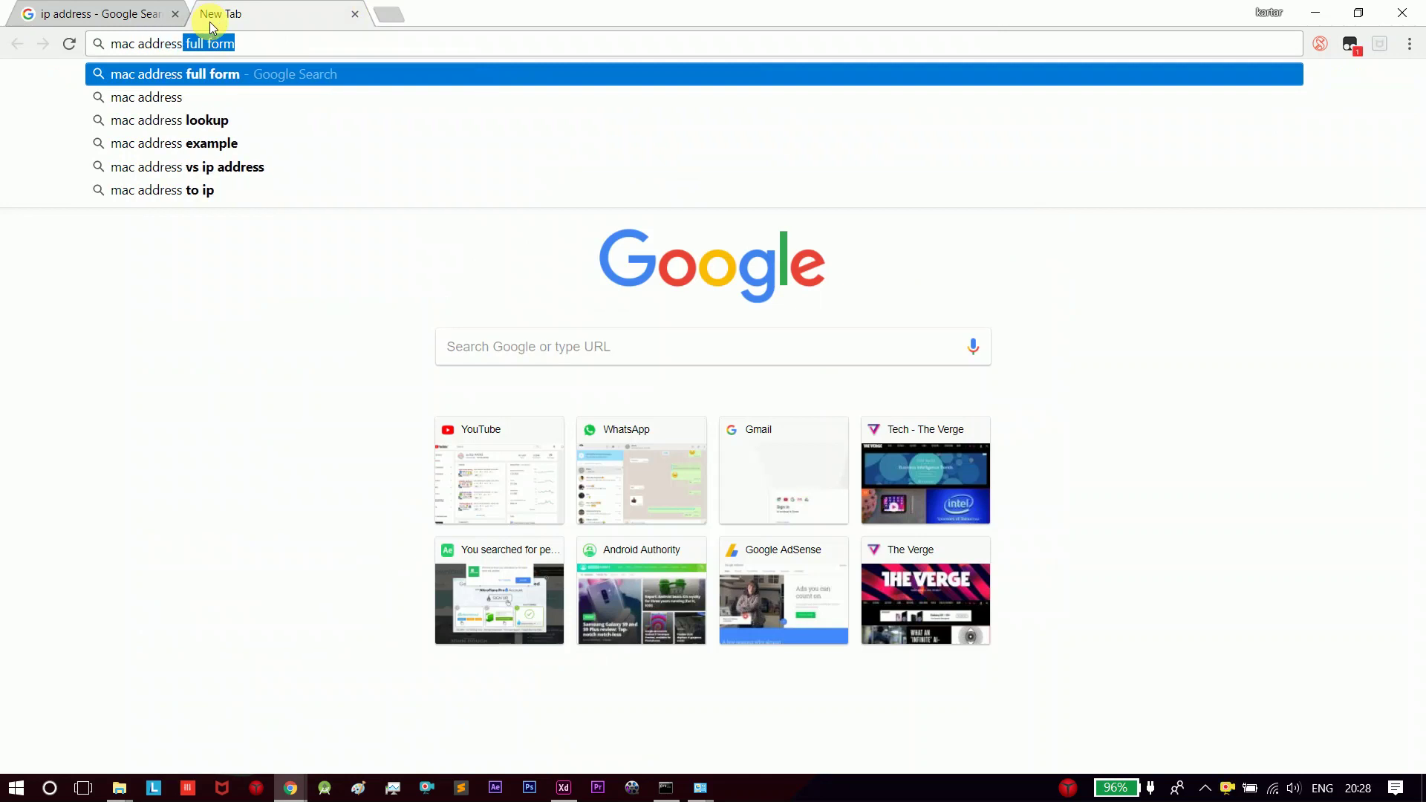
key("Return")
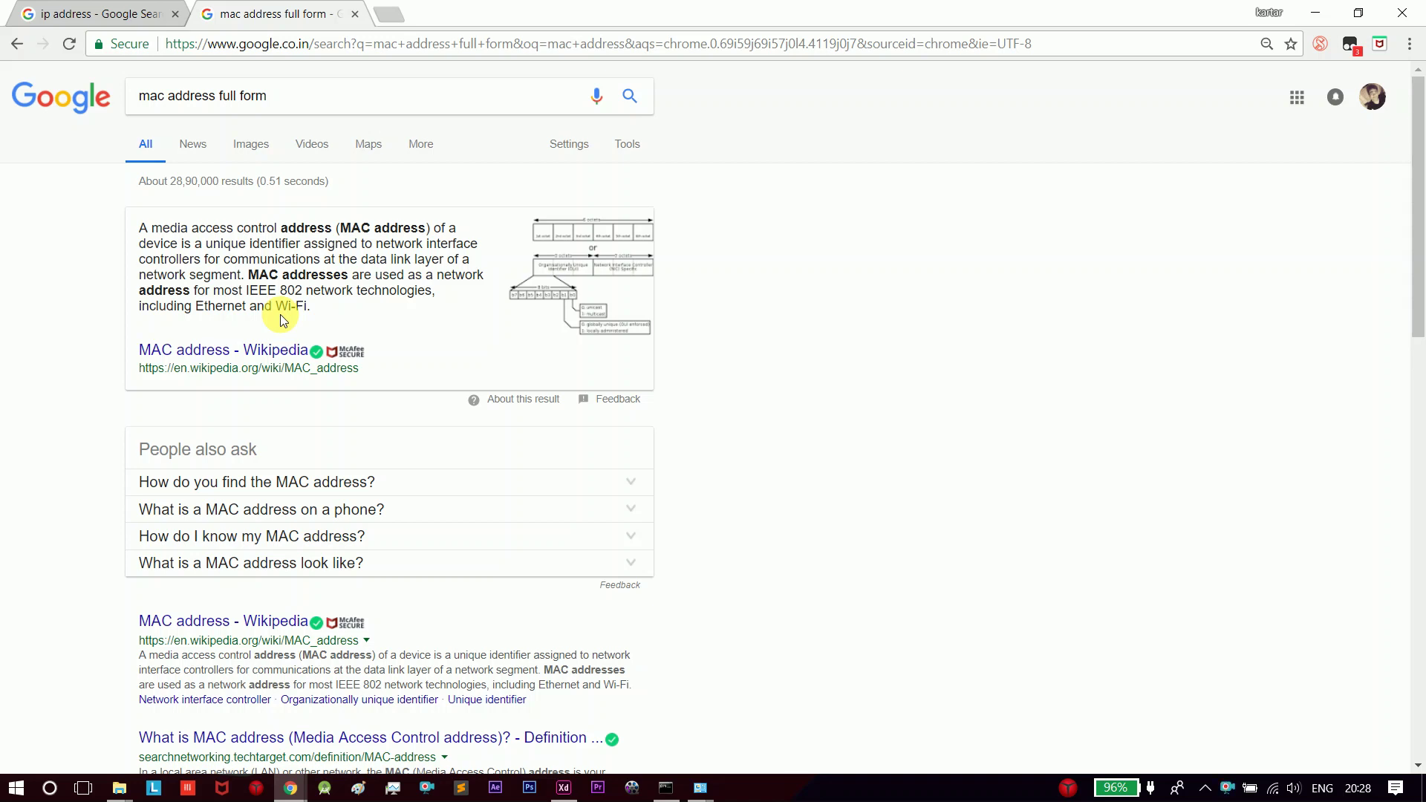
Step: Compare the IP address definition with the MAC address definition in the two open Google search results
left_click(112, 13)
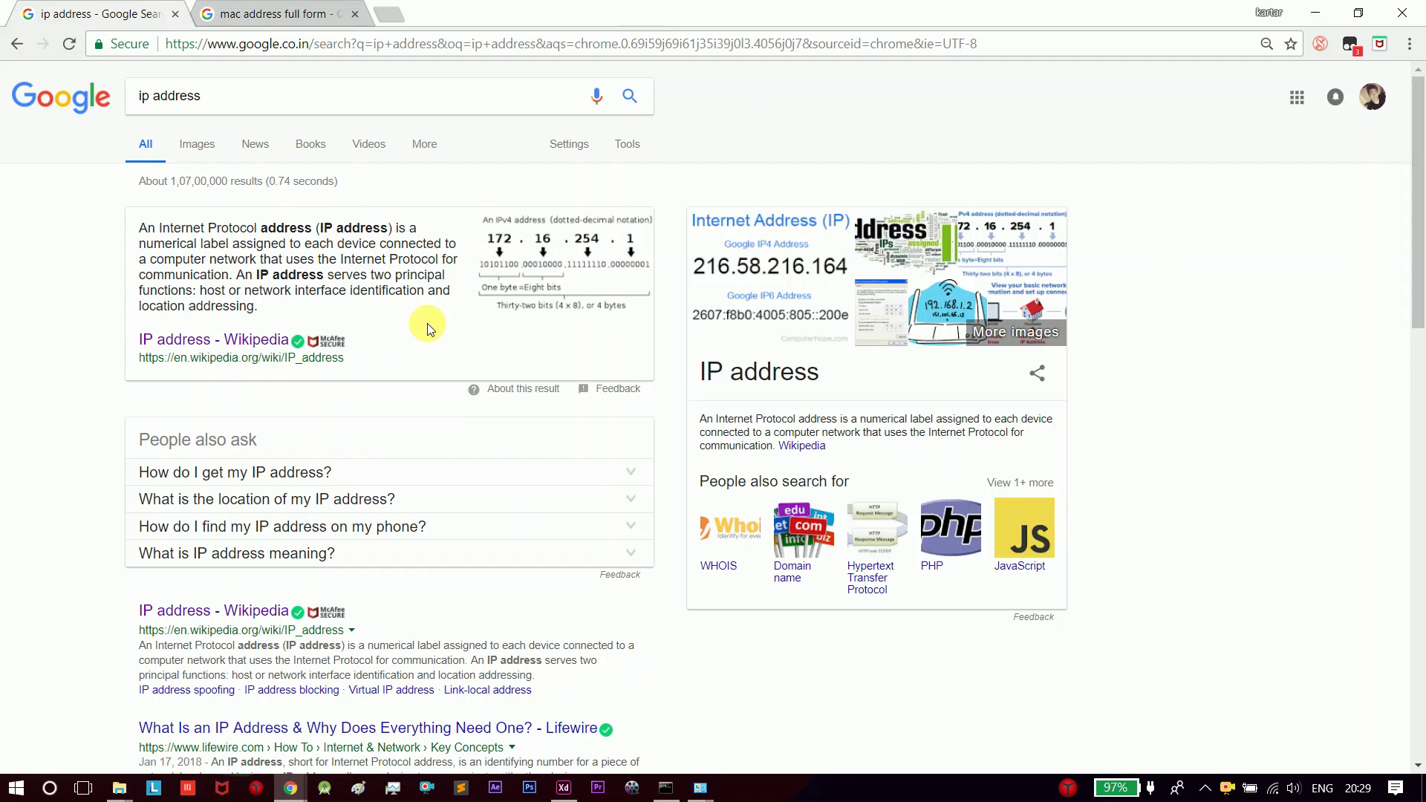
left_click(296, 9)
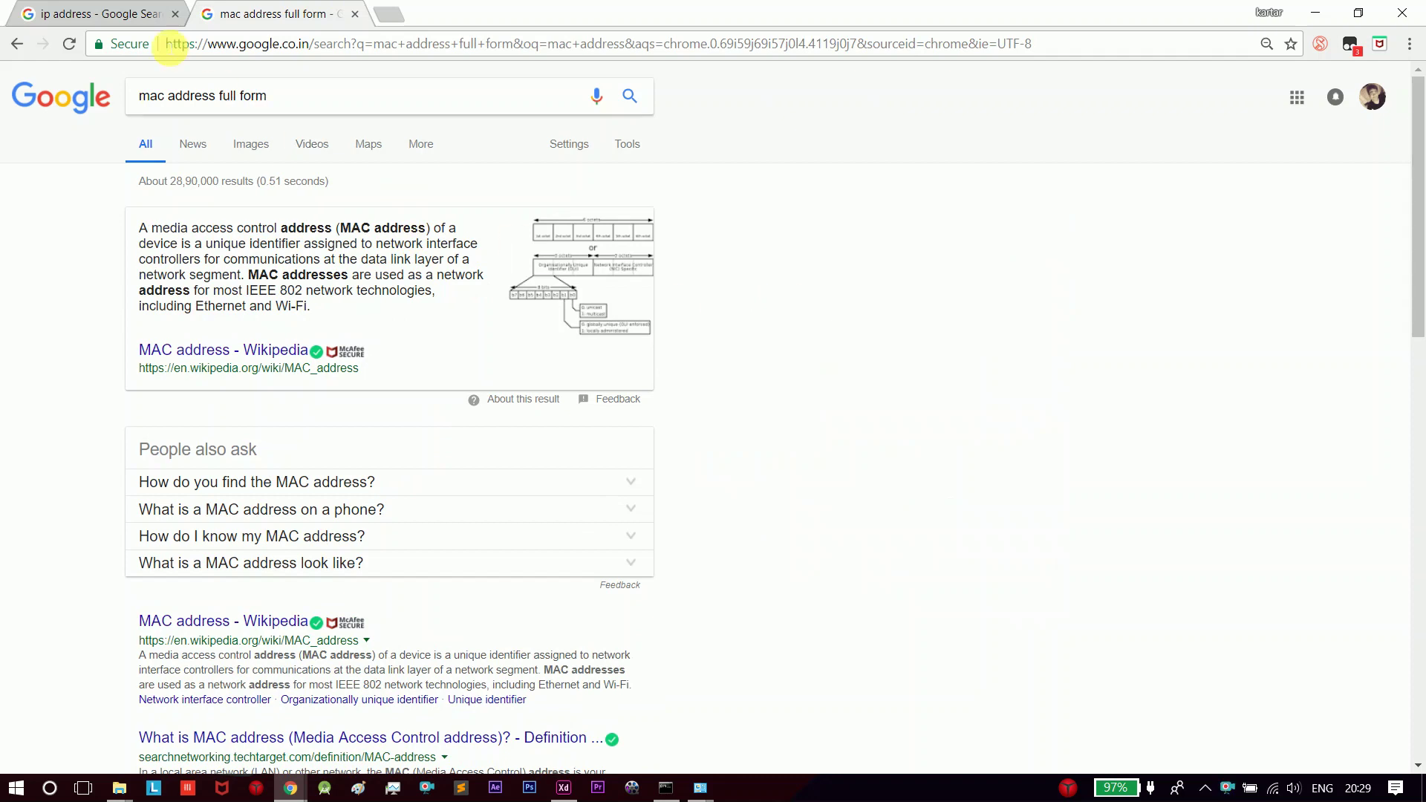
left_click(104, 12)
left_click(296, 23)
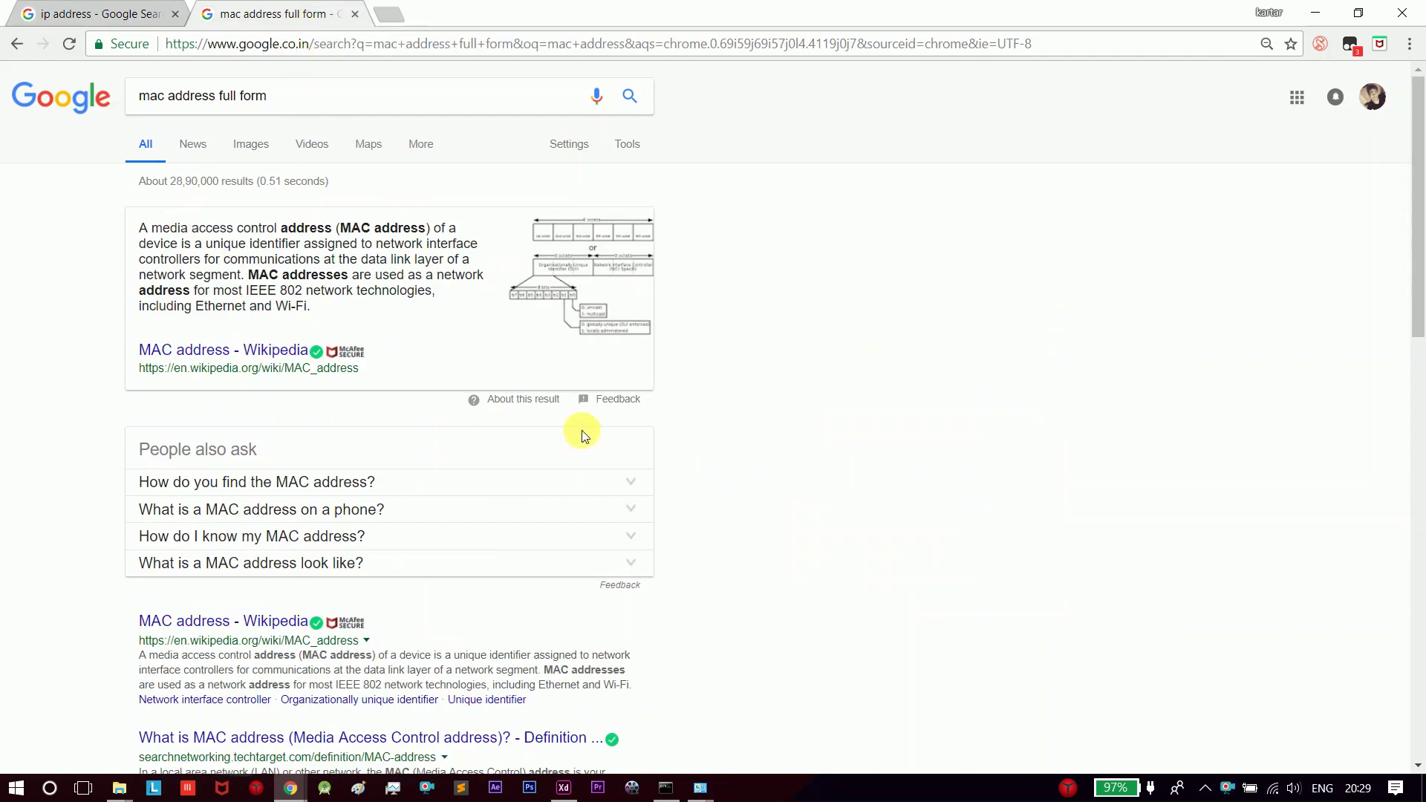
left_click(116, 12)
left_click(253, 12)
left_click(127, 10)
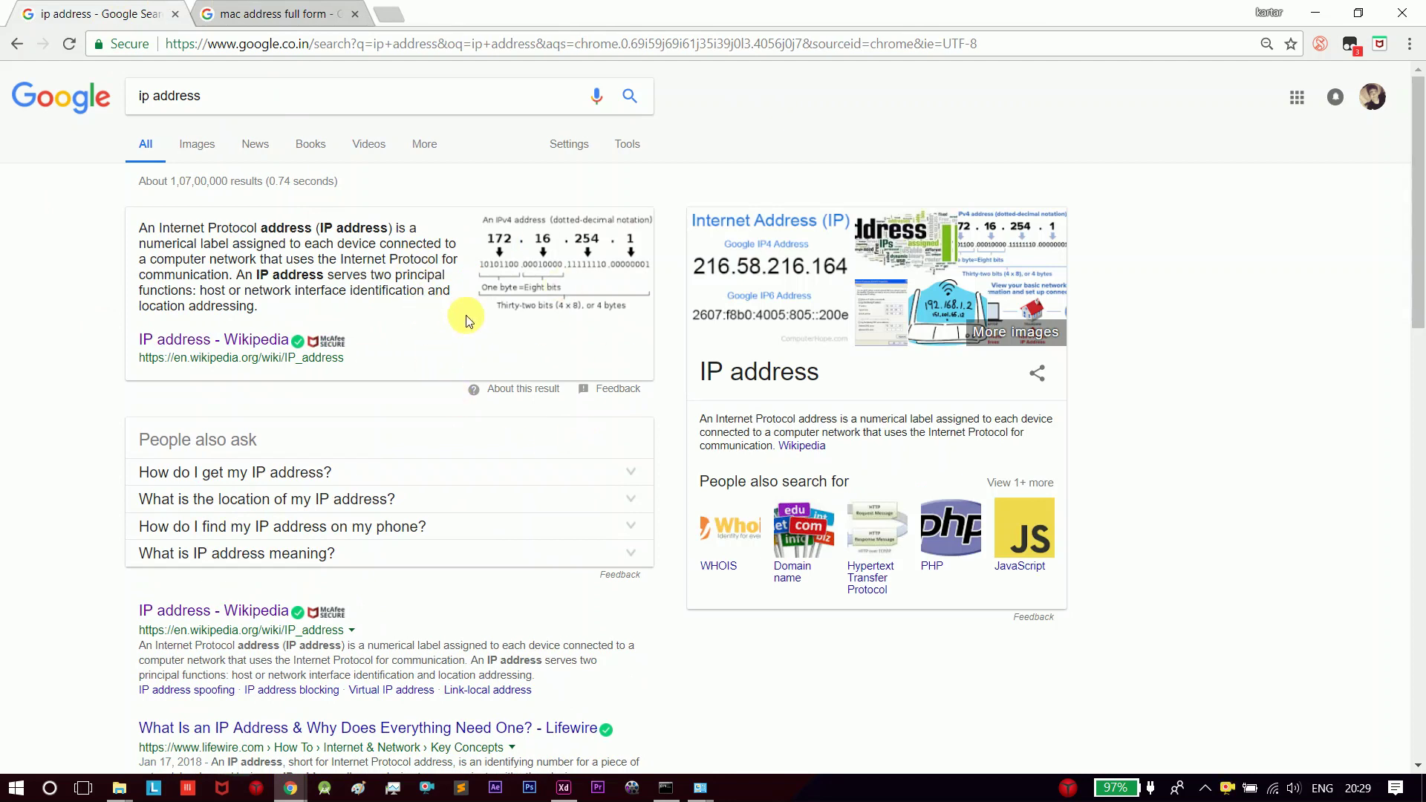
left_click(231, 13)
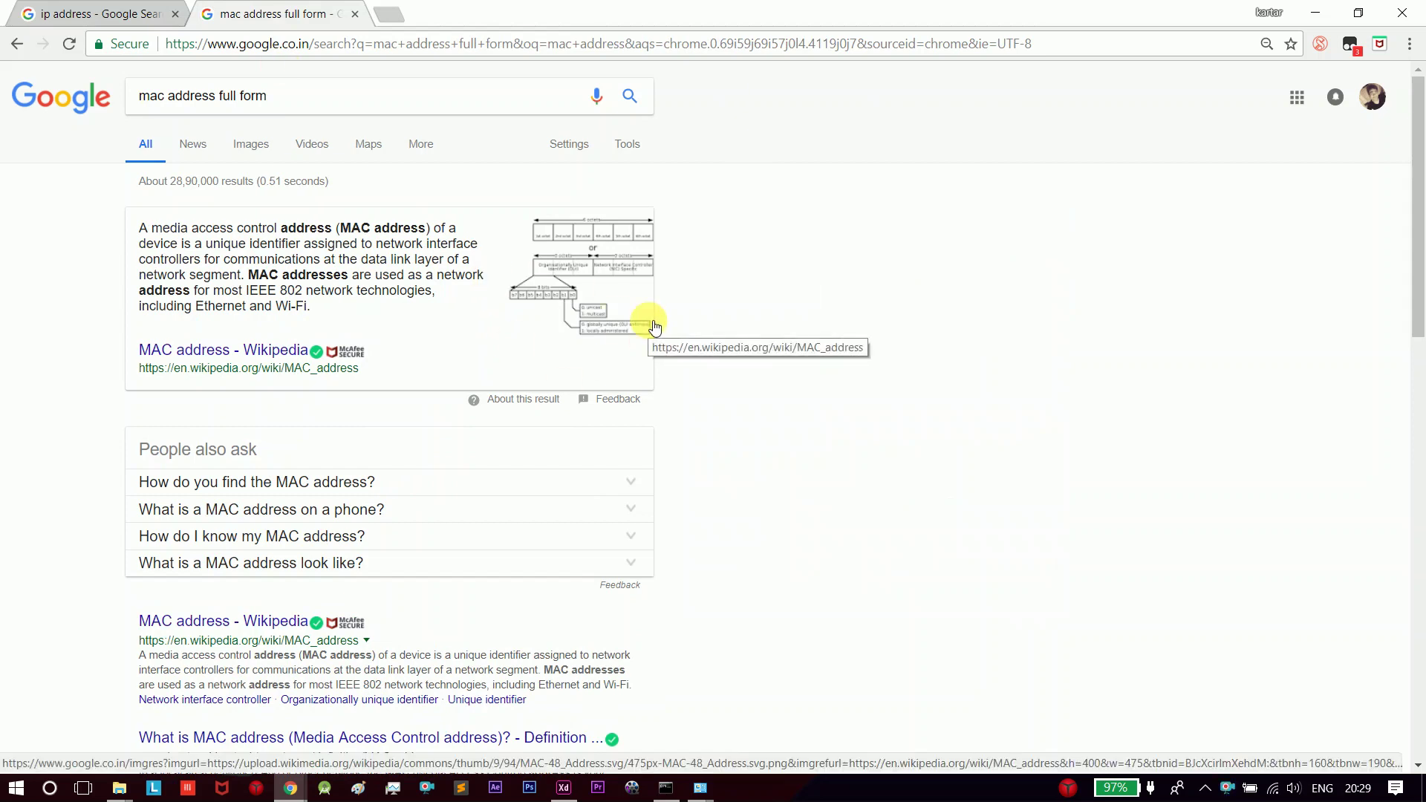
left_click(65, 10)
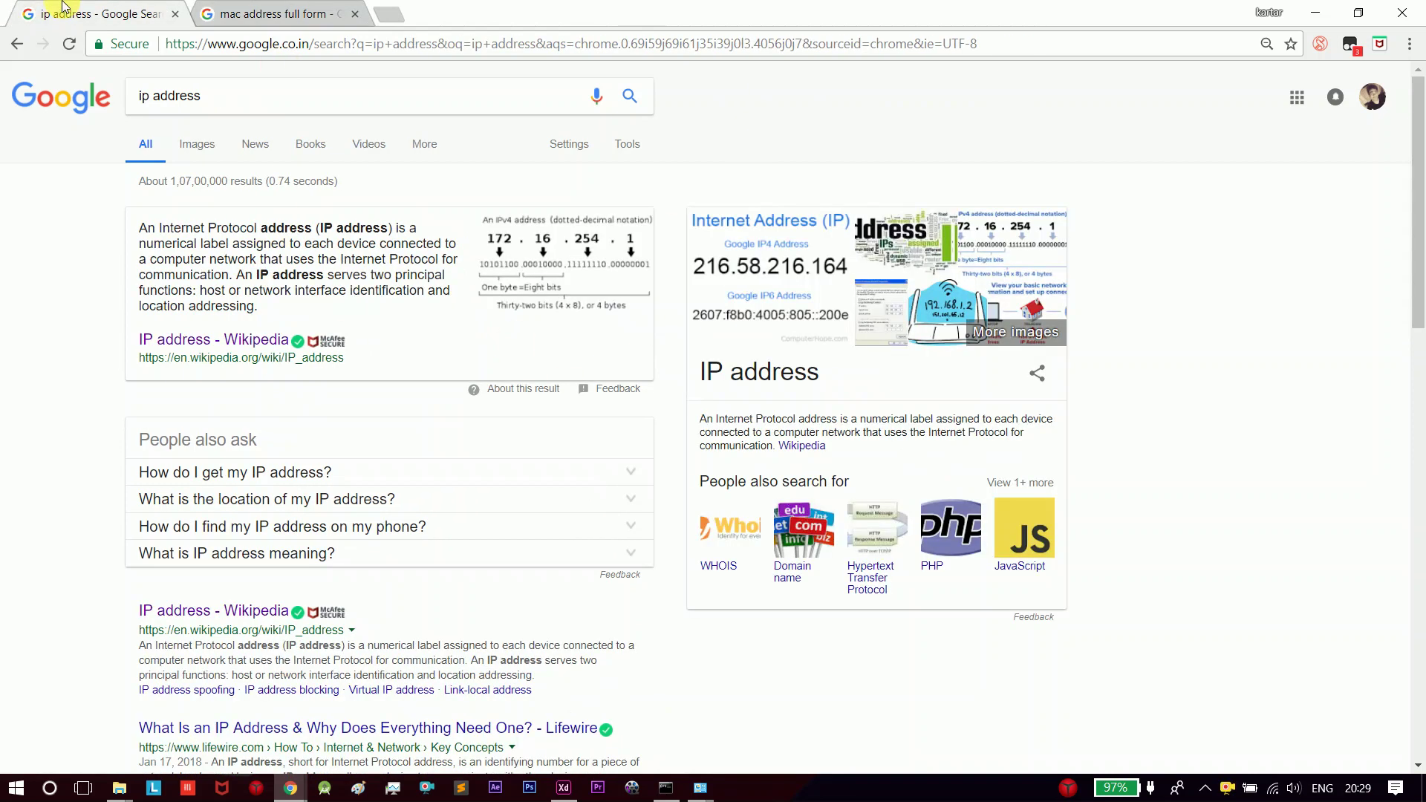
left_click(271, 9)
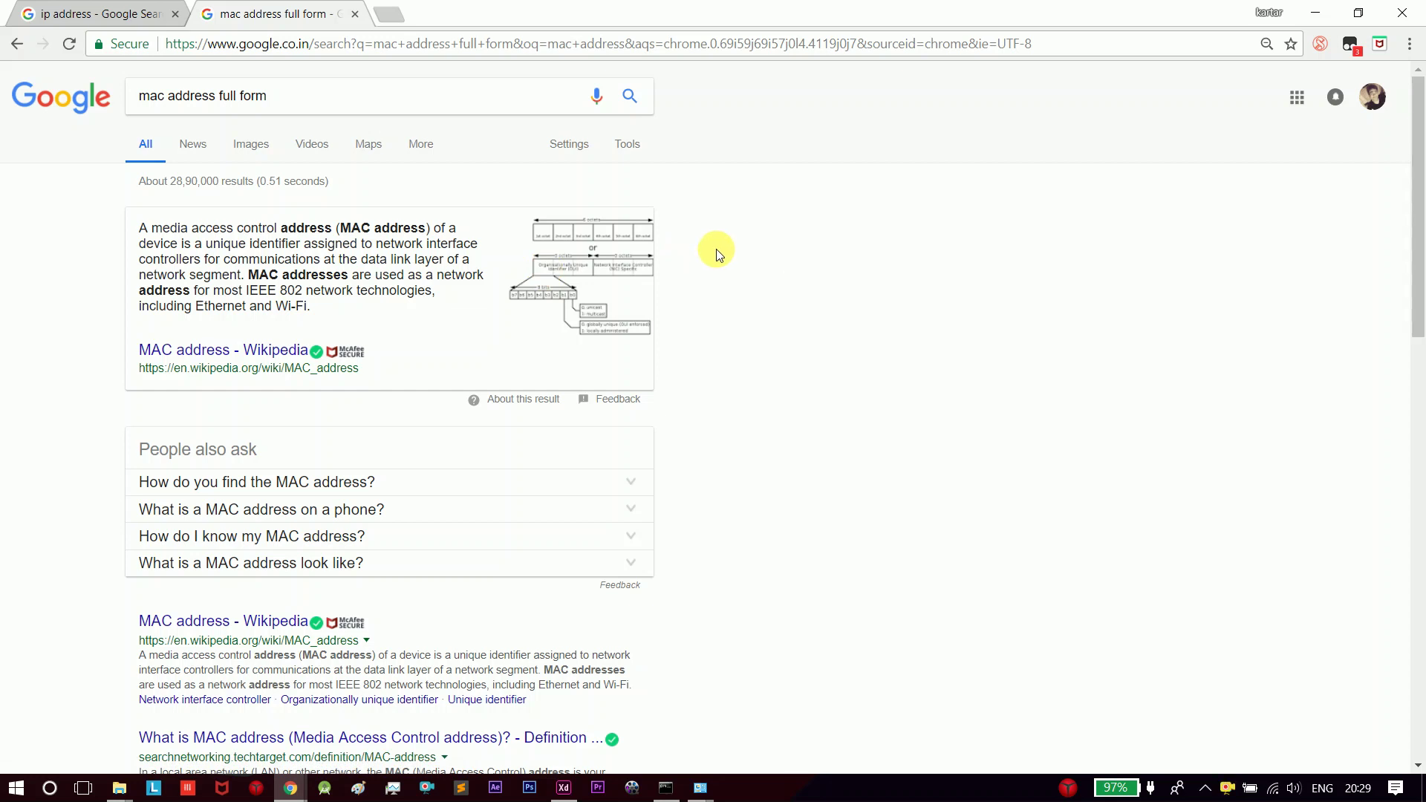
left_click(104, 14)
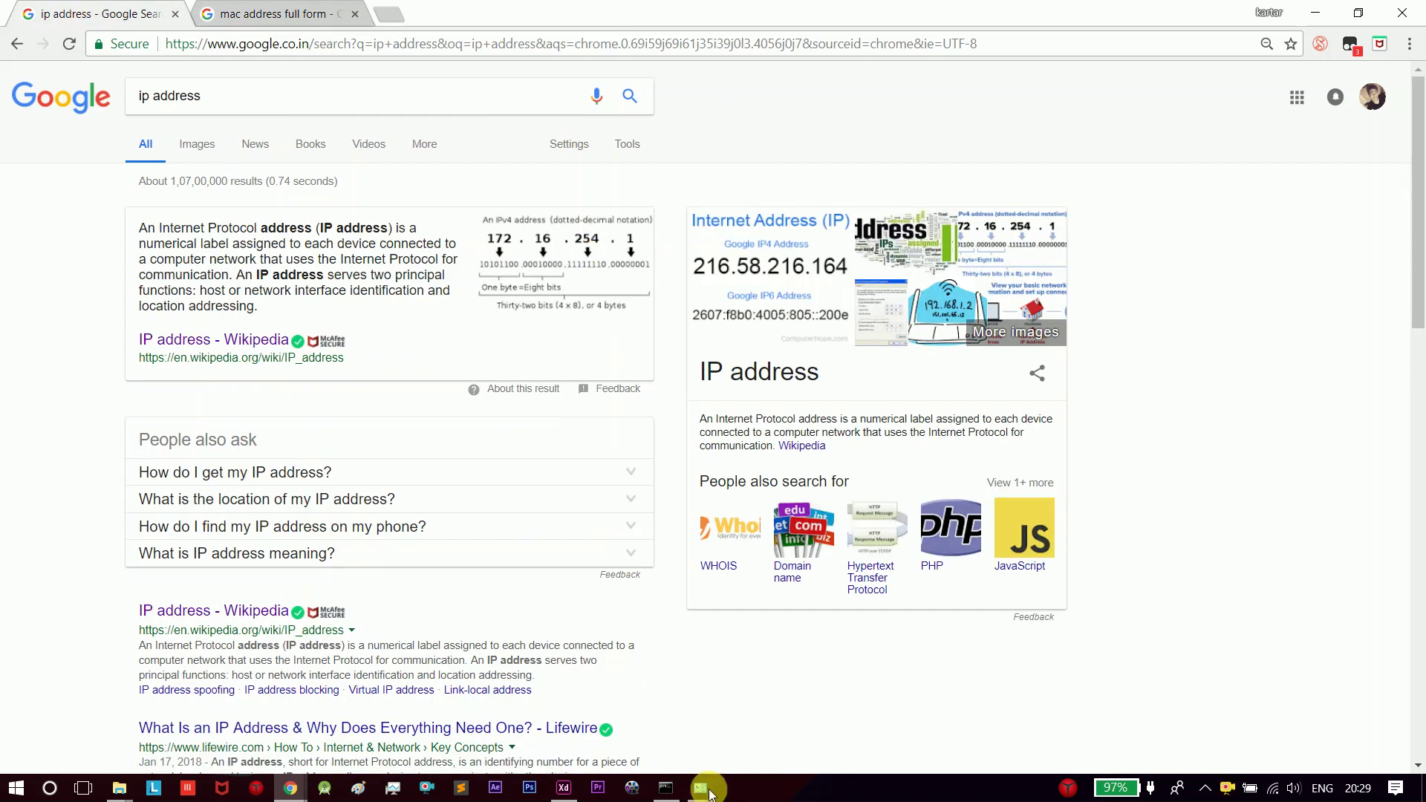
Step: Switch back to the Network Connections window with the open TCP/IPv4 properties
mouse_move(702, 782)
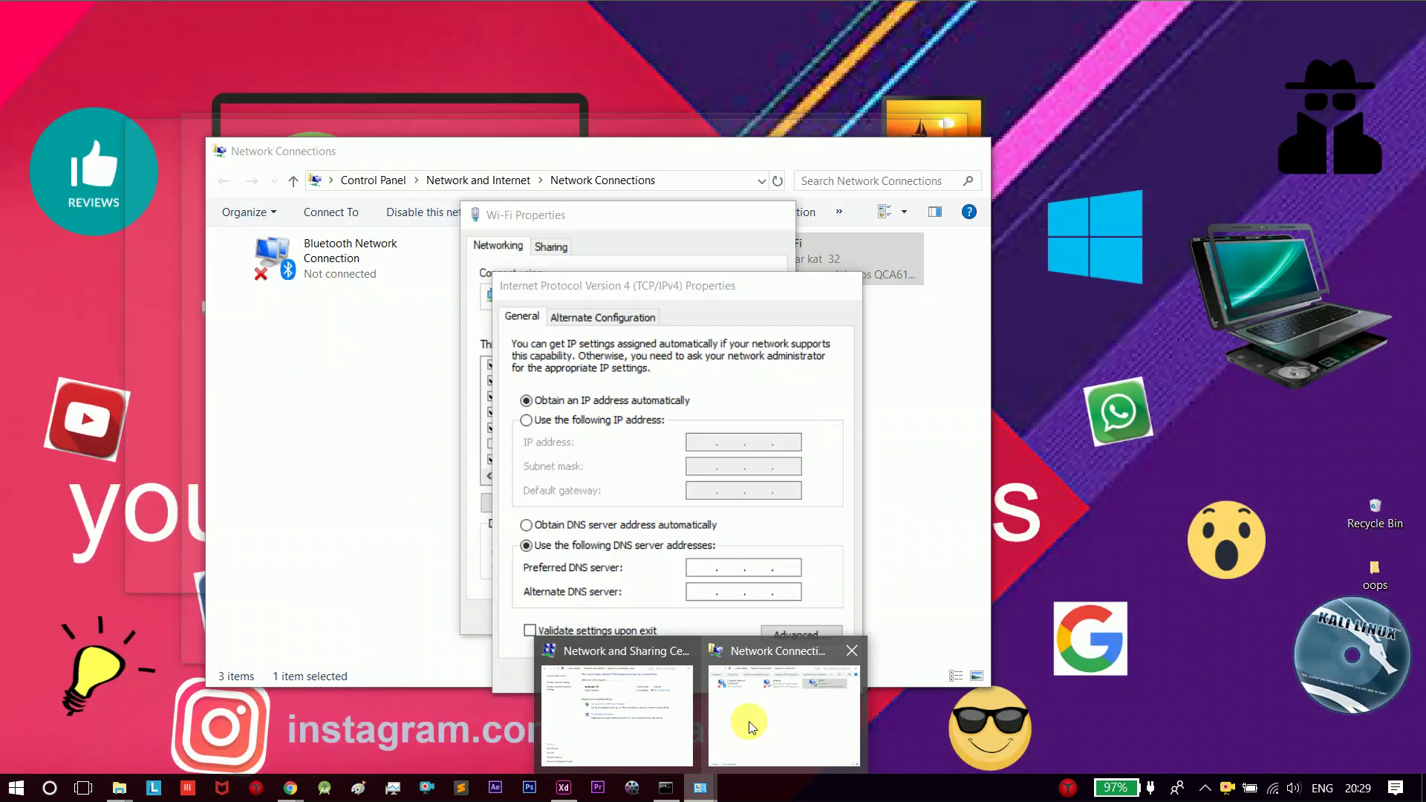
left_click(749, 720)
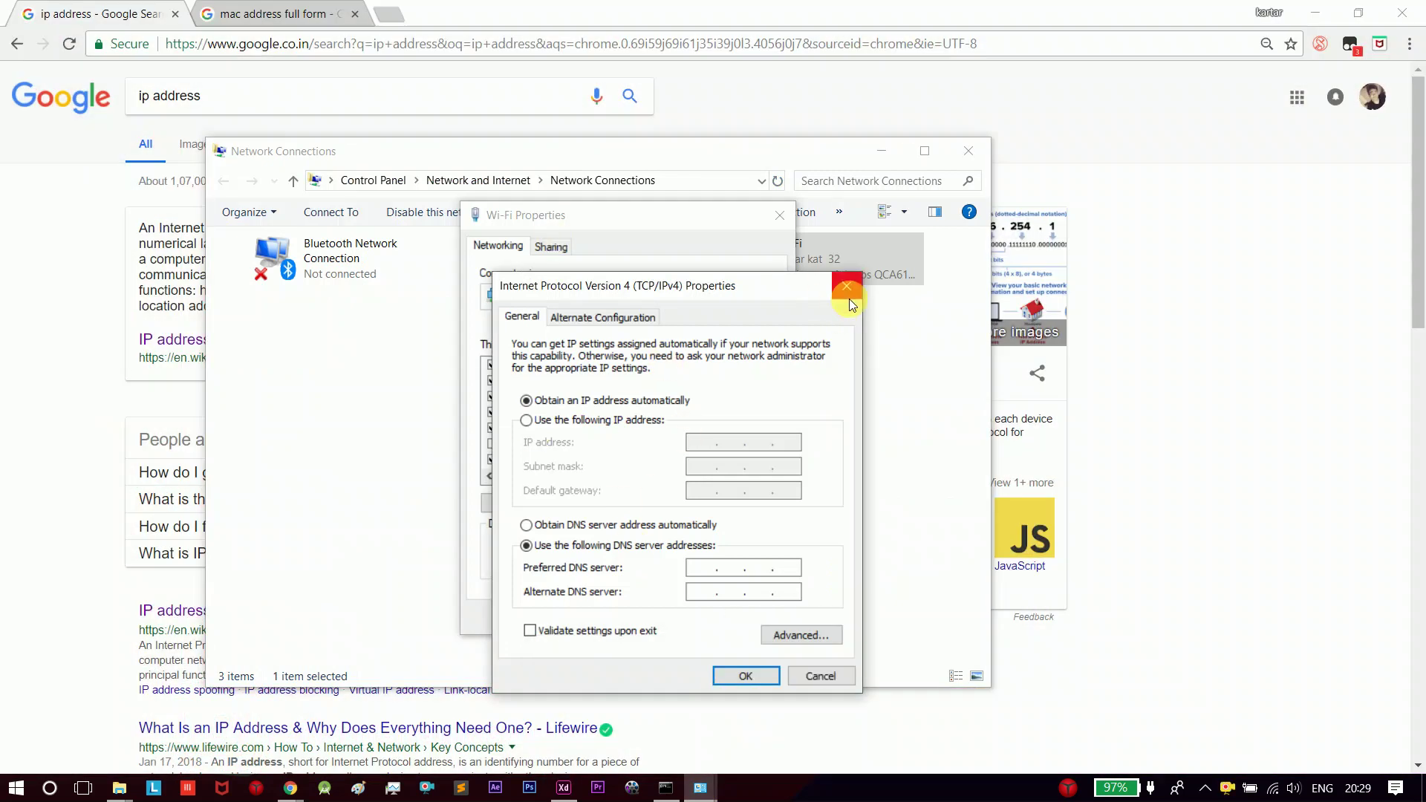
Step: Close the TCP/IPv4 and Wi-Fi properties dialogs without changes, along with the Network Connections window
left_click(849, 299)
left_click(780, 215)
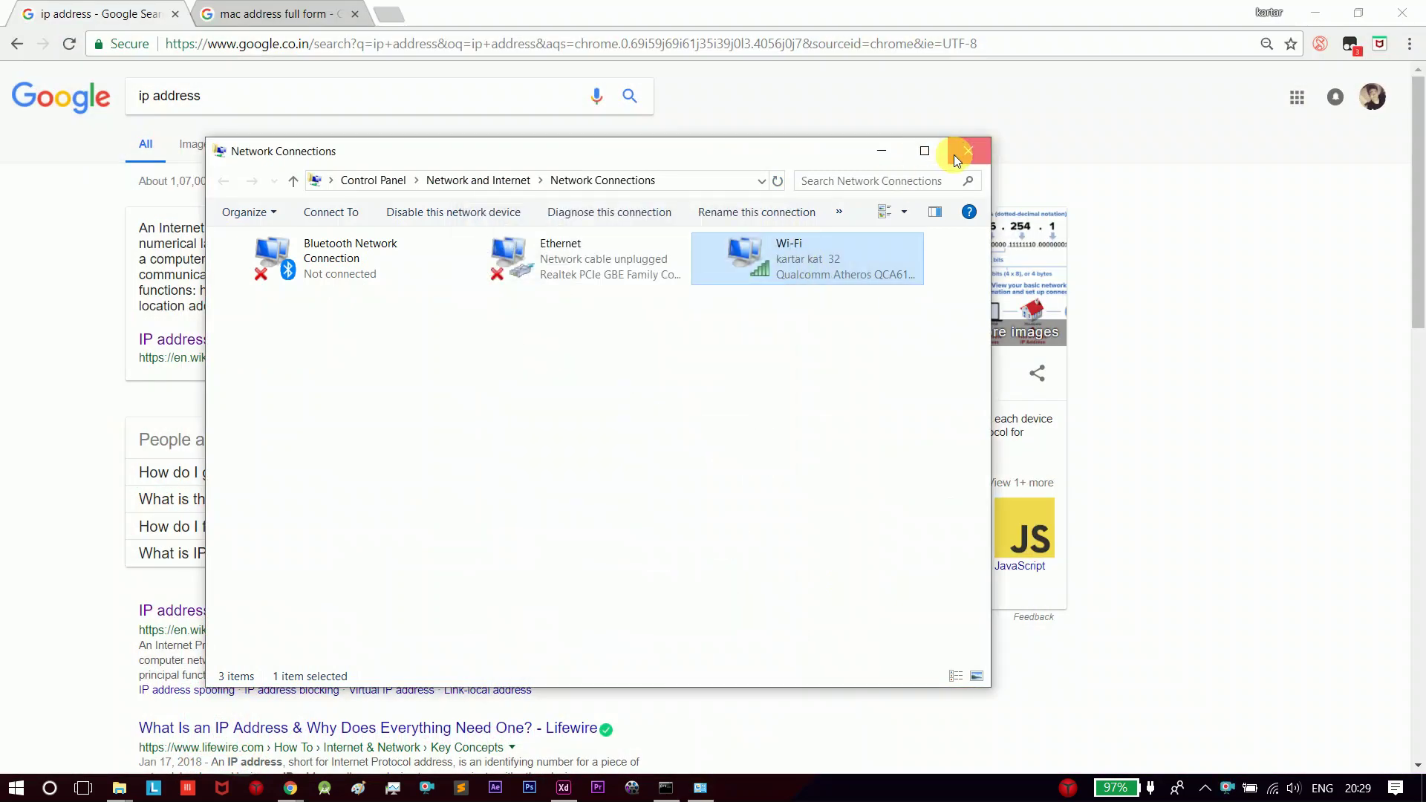
left_click(958, 157)
Step: Switch to Command Prompt, review the existing ipconfig output and shrink the window's height to a few lines
left_click(664, 788)
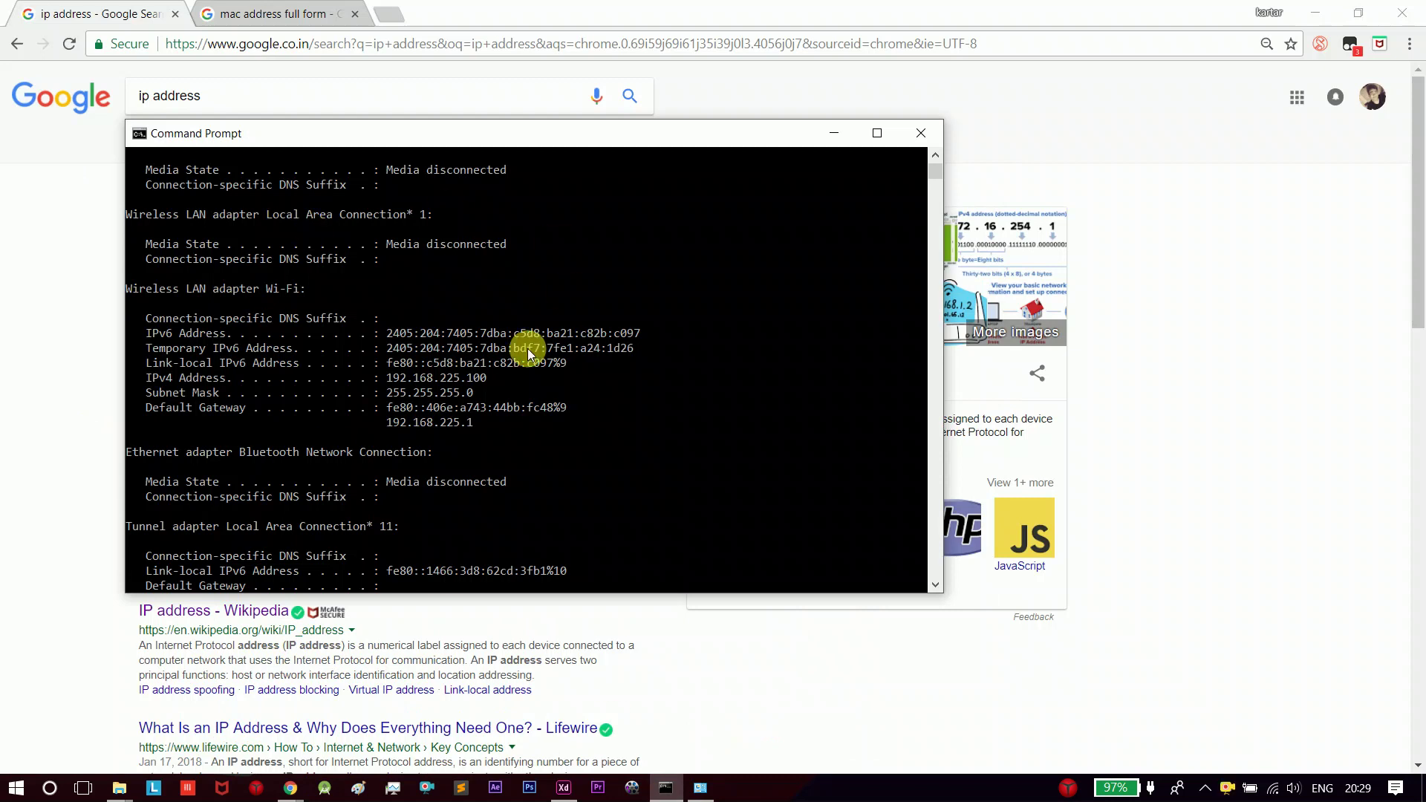
scroll(532, 321, "up", 3)
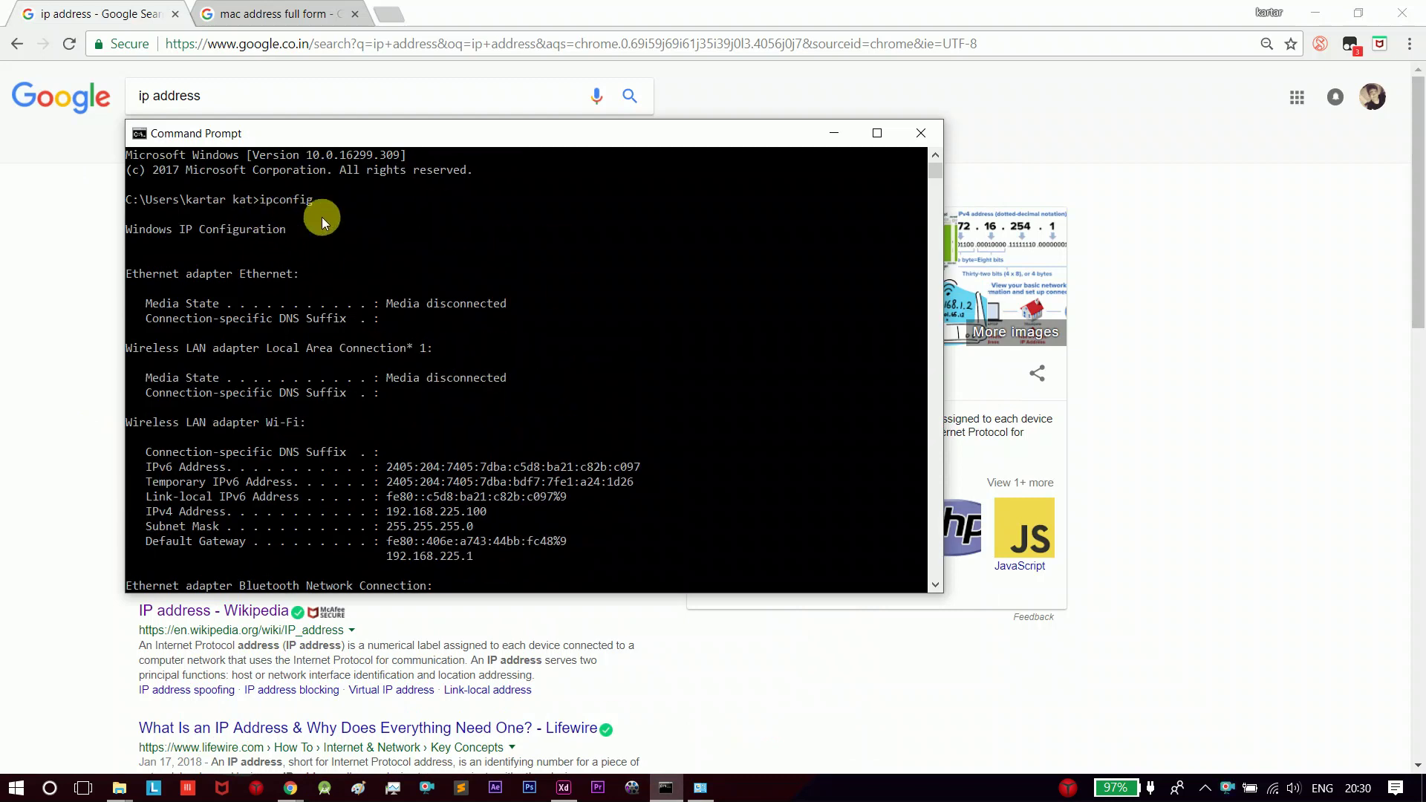
scroll(477, 340, "down", 8)
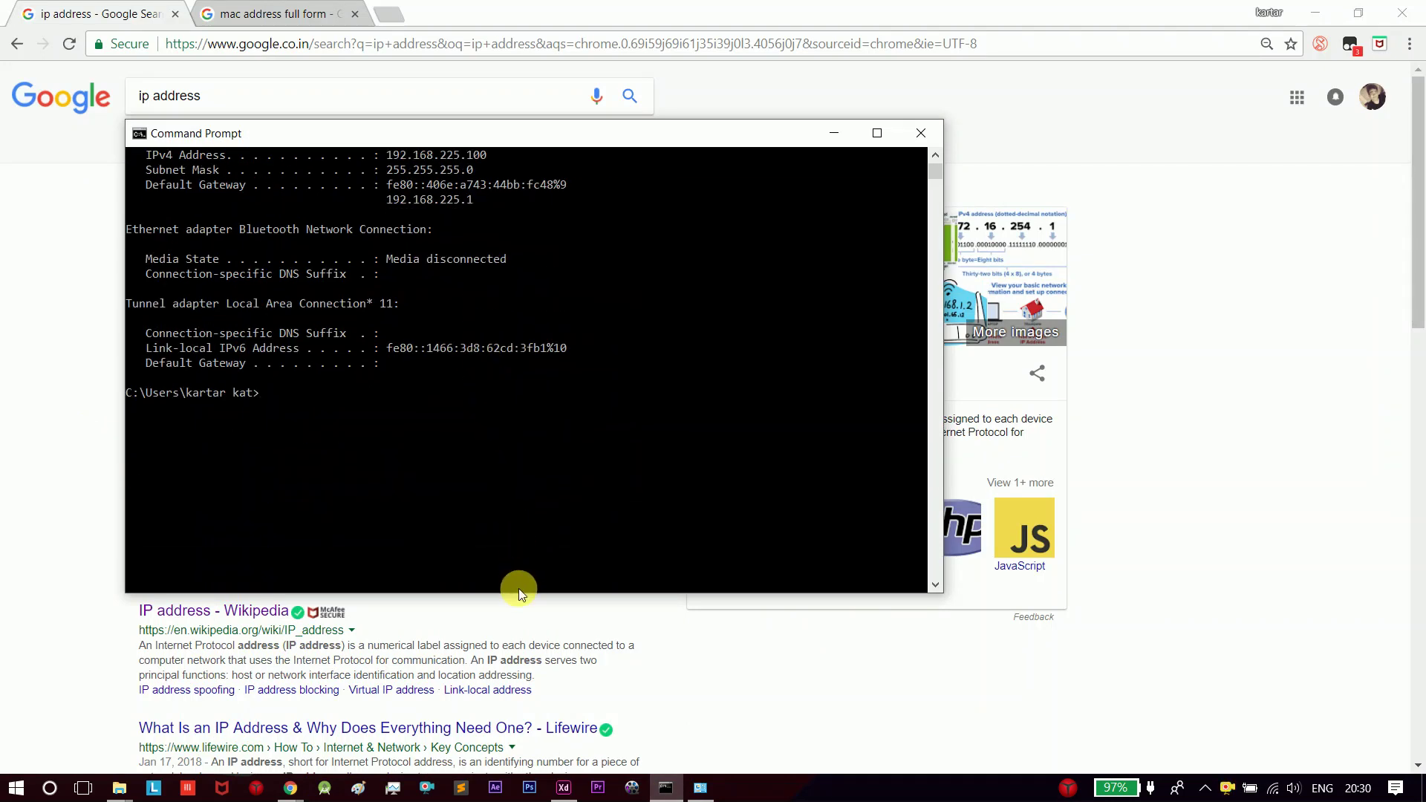
left_click_drag(517, 591, 498, 289)
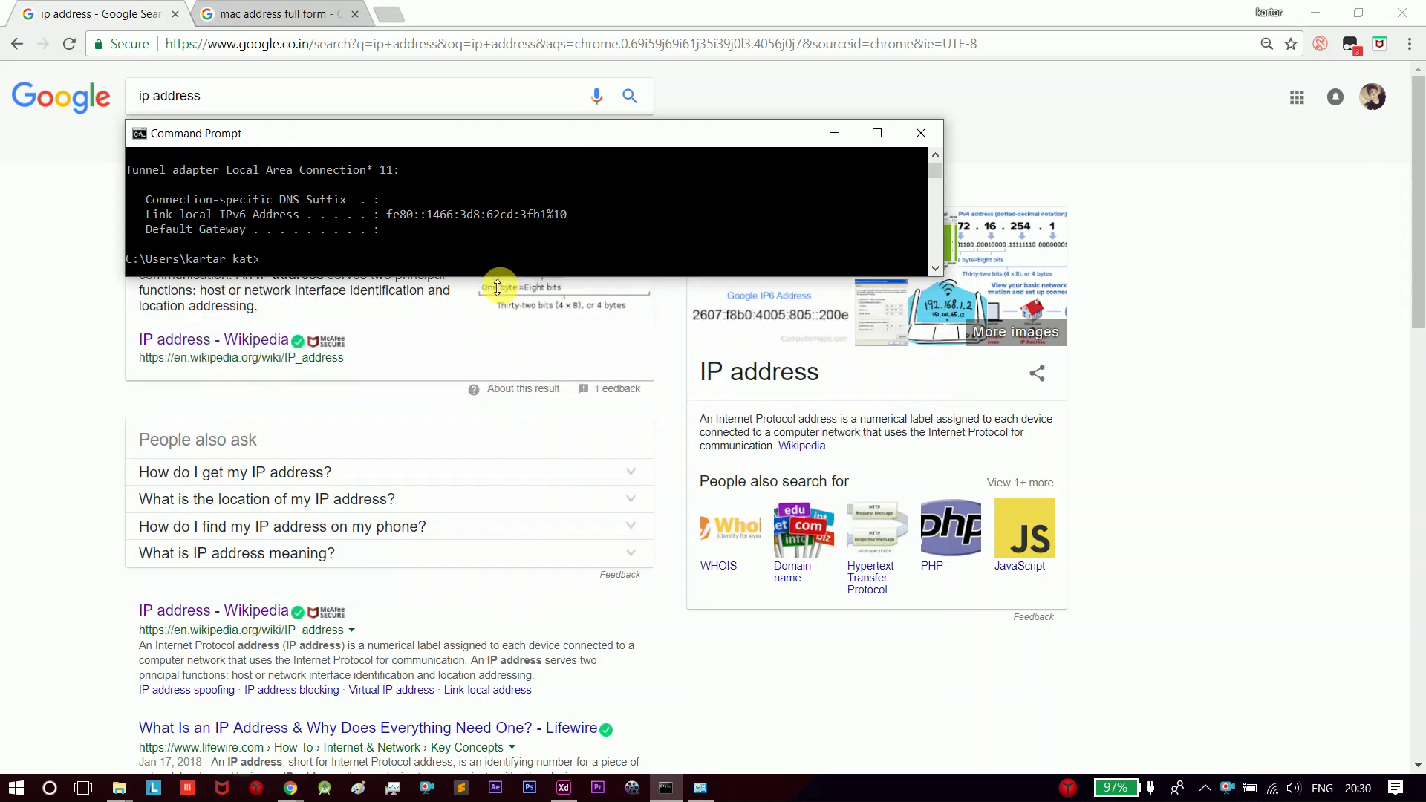
Step: Run ipconfig/all to look through the detailed adapter configuration, and close Command Prompt
type("ipconfig/all")
key("Return")
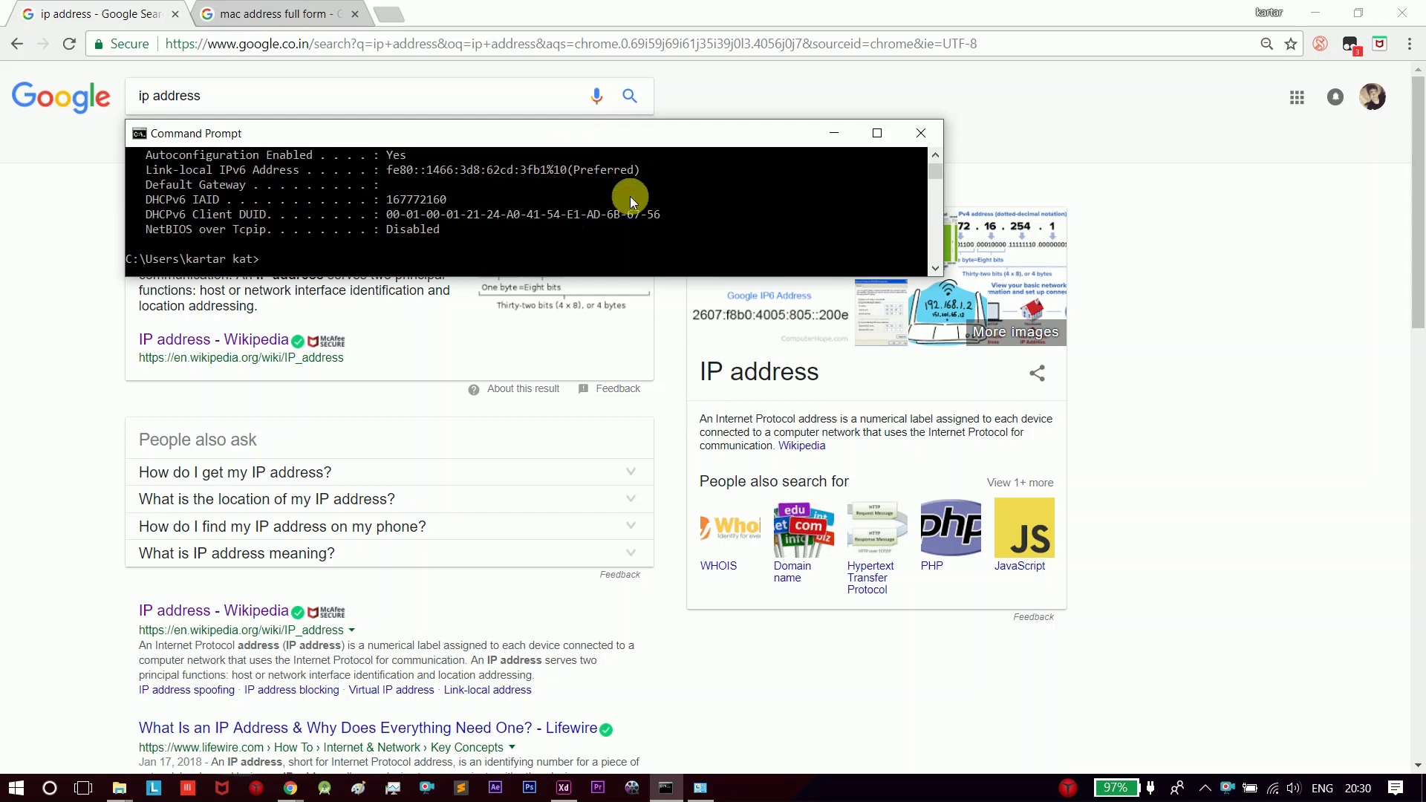
scroll(807, 208, "up", 15)
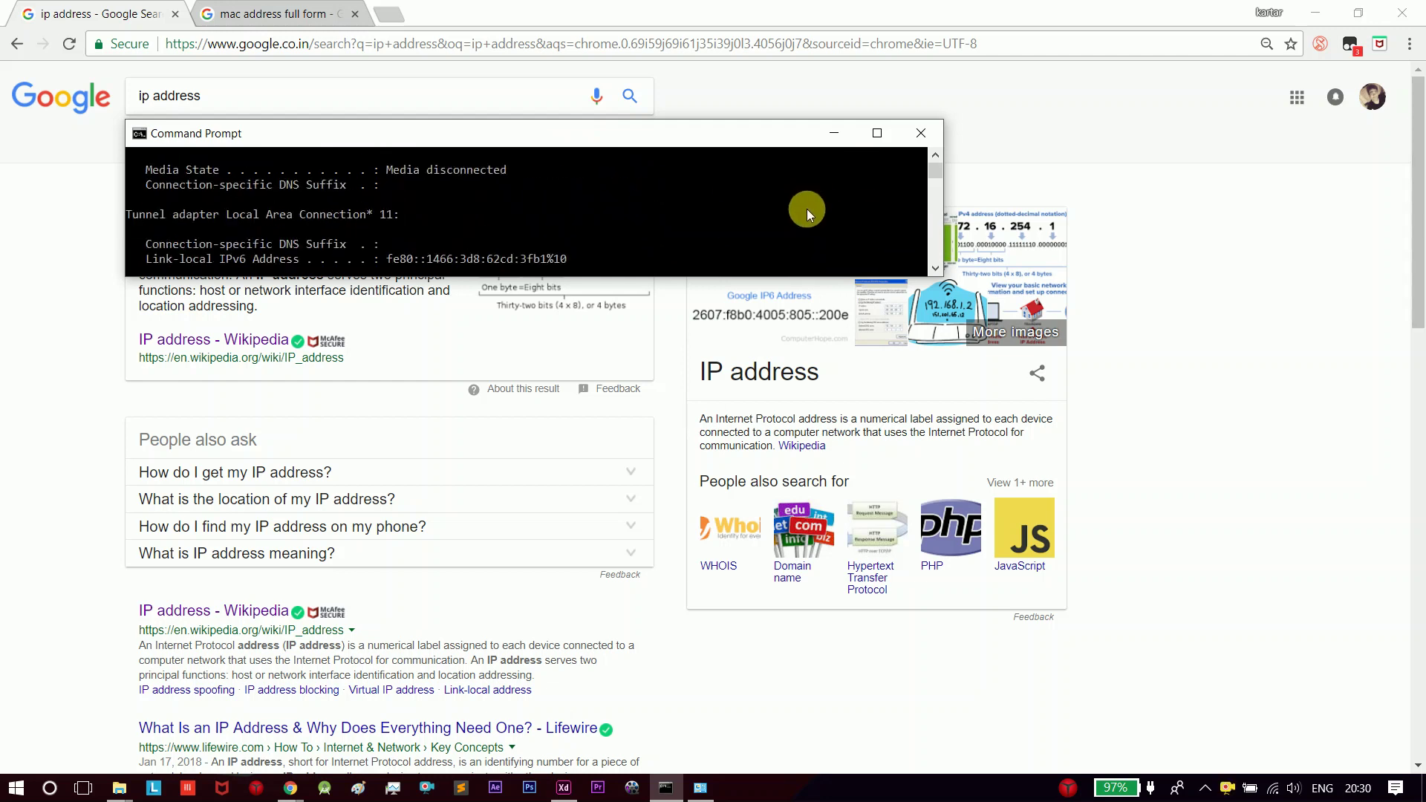
left_click(920, 135)
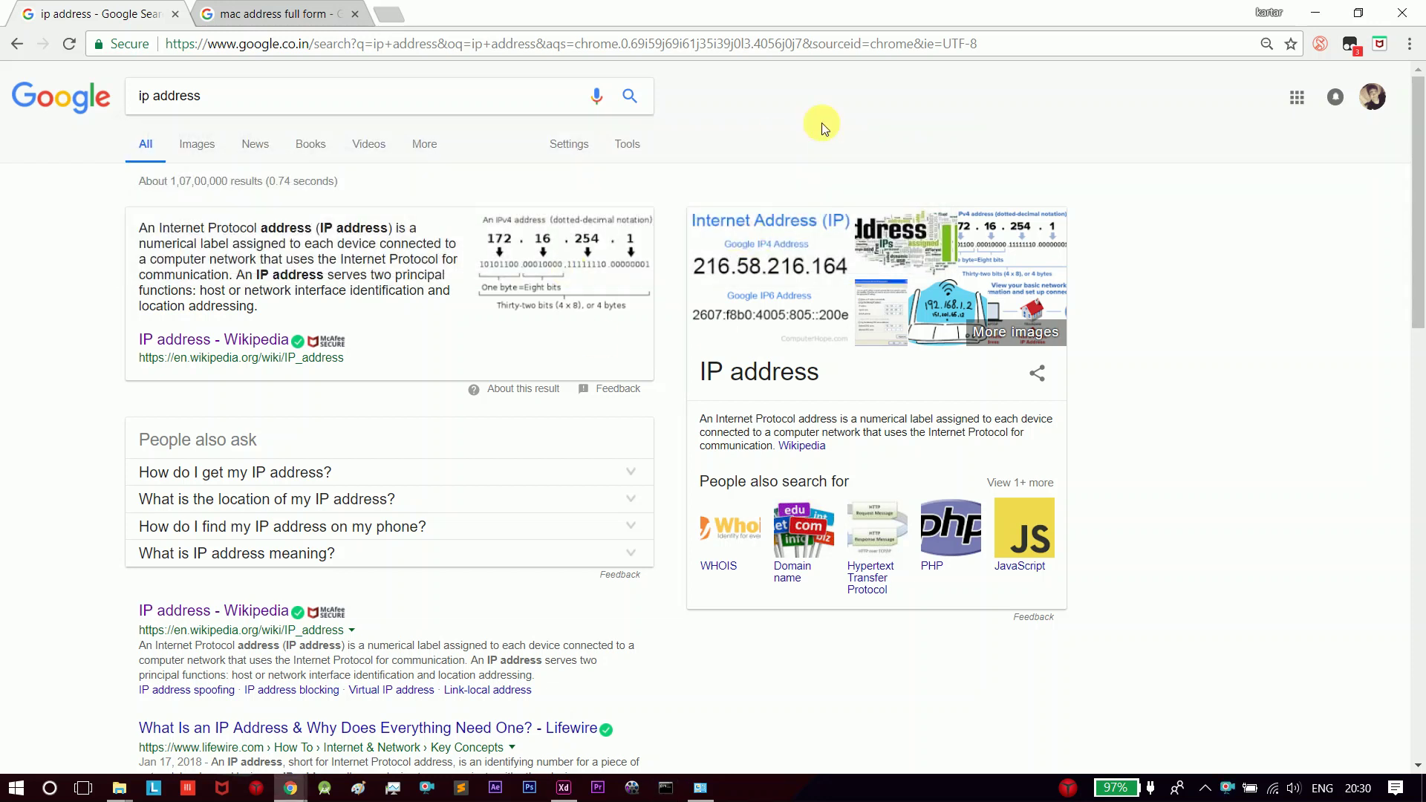